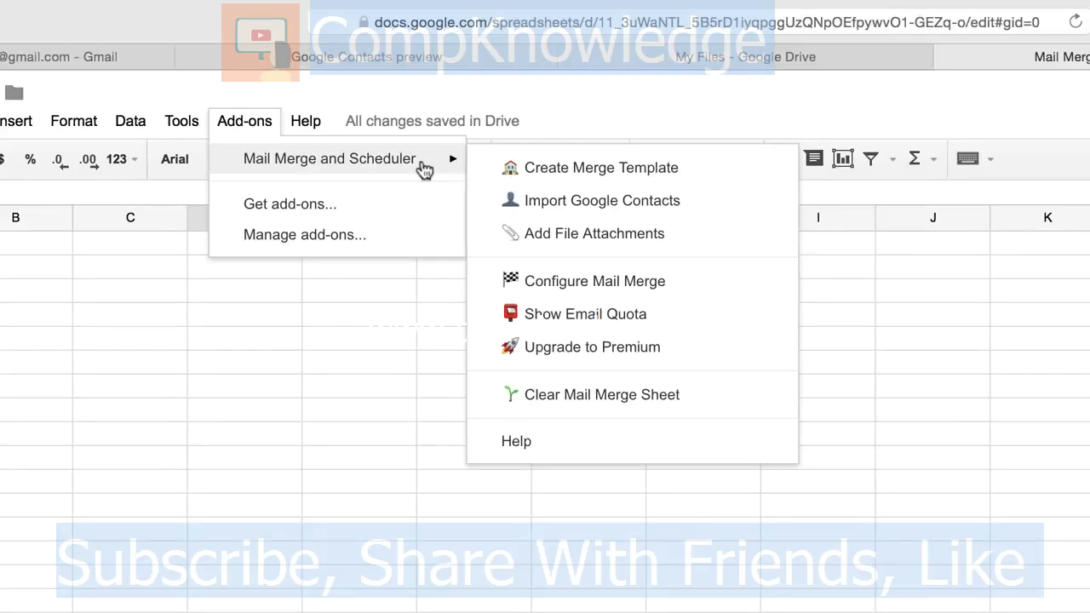
Step: Create the Mail Merge template and enter a sample recipient's first name, last name and email in row 2
left_click(731, 170)
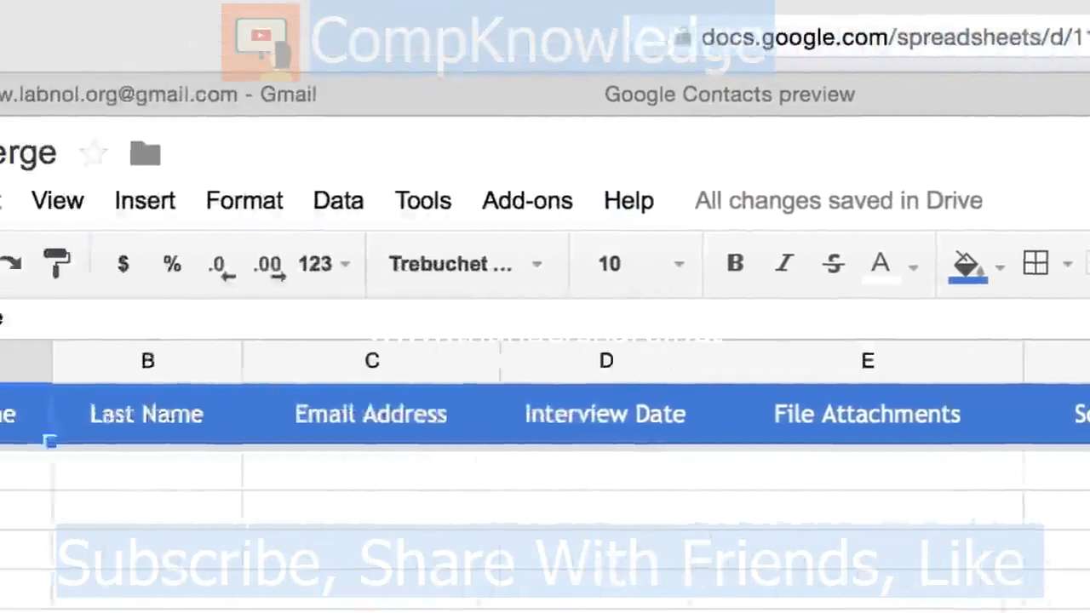
key("Down")
type("John")
key("Tab")
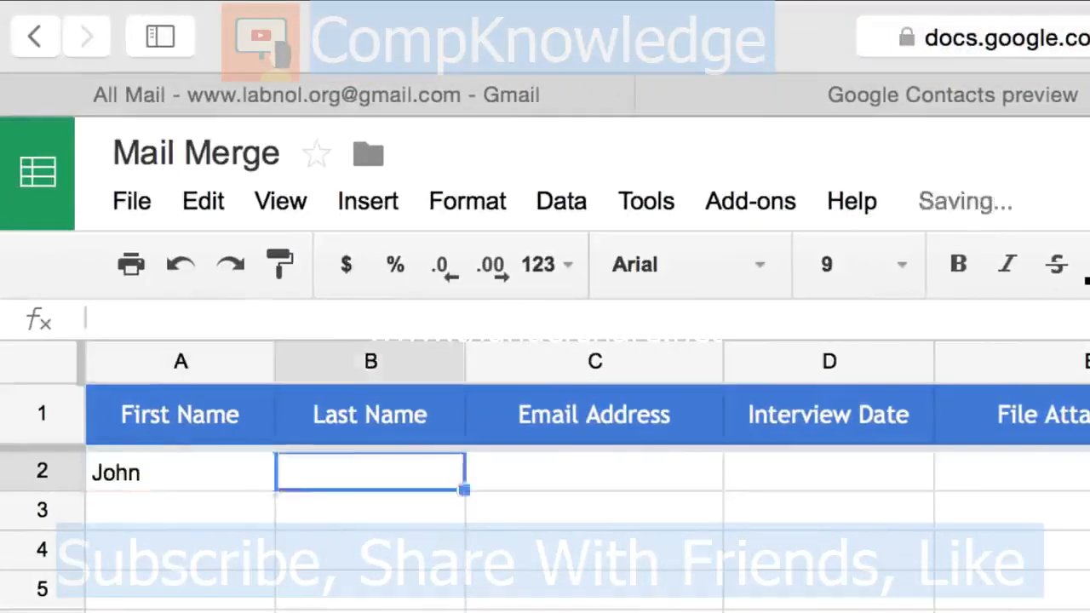
type("Q Public")
key("Tab")
type("john@example.com")
key("Tab")
key("Tab")
key("Tab")
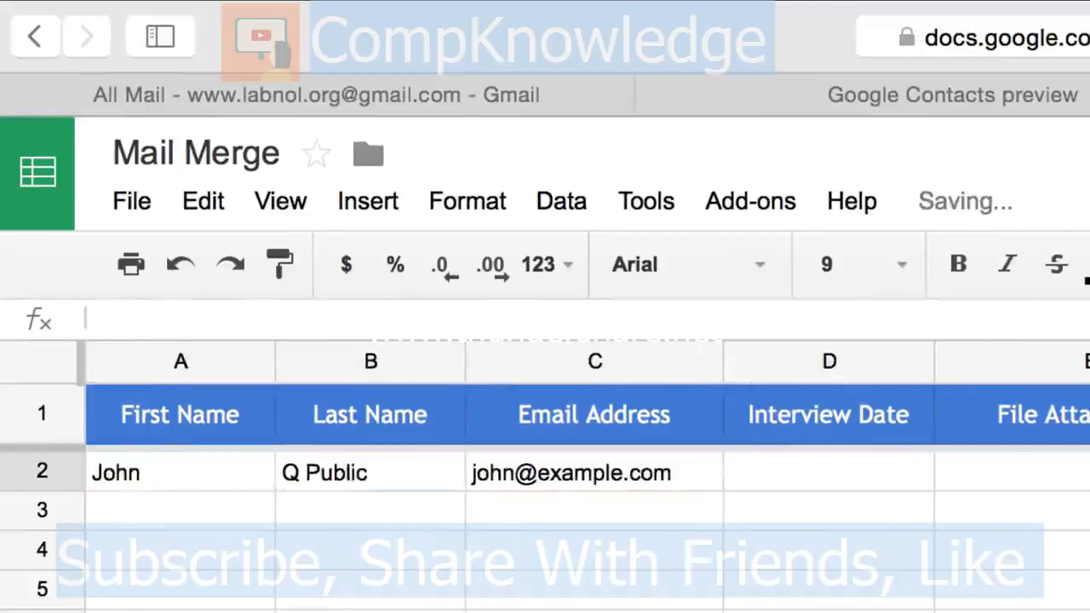
key("Left")
key("Left")
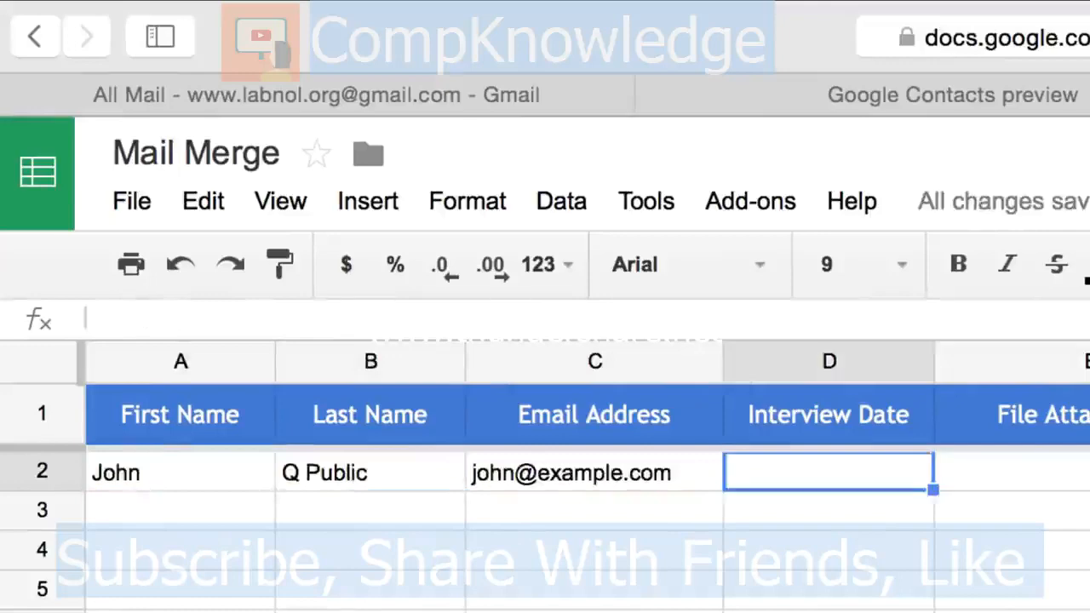
key("Left")
key("Down")
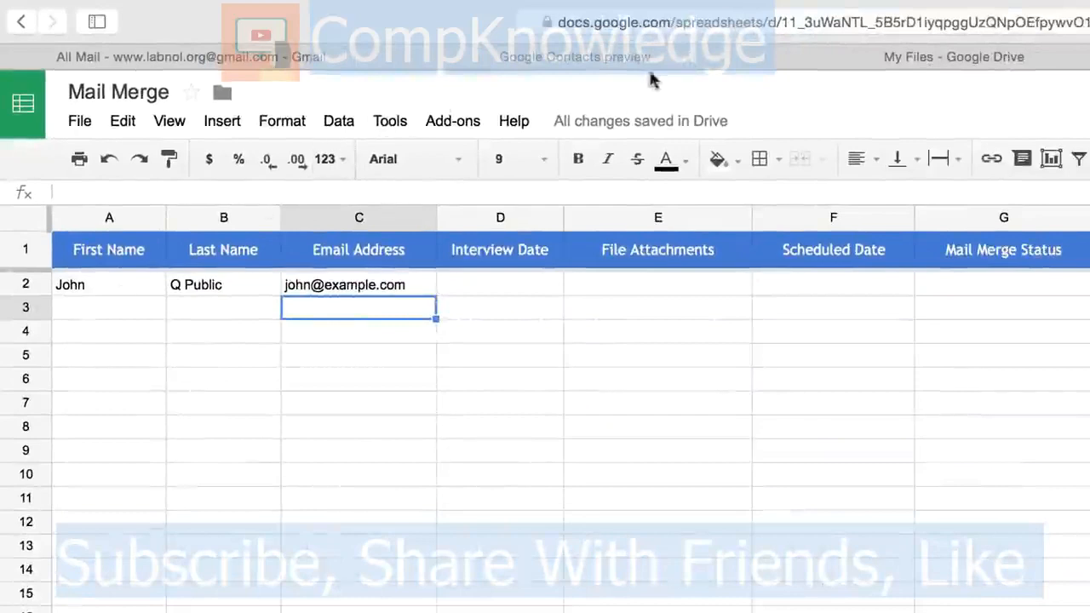
left_click(688, 66)
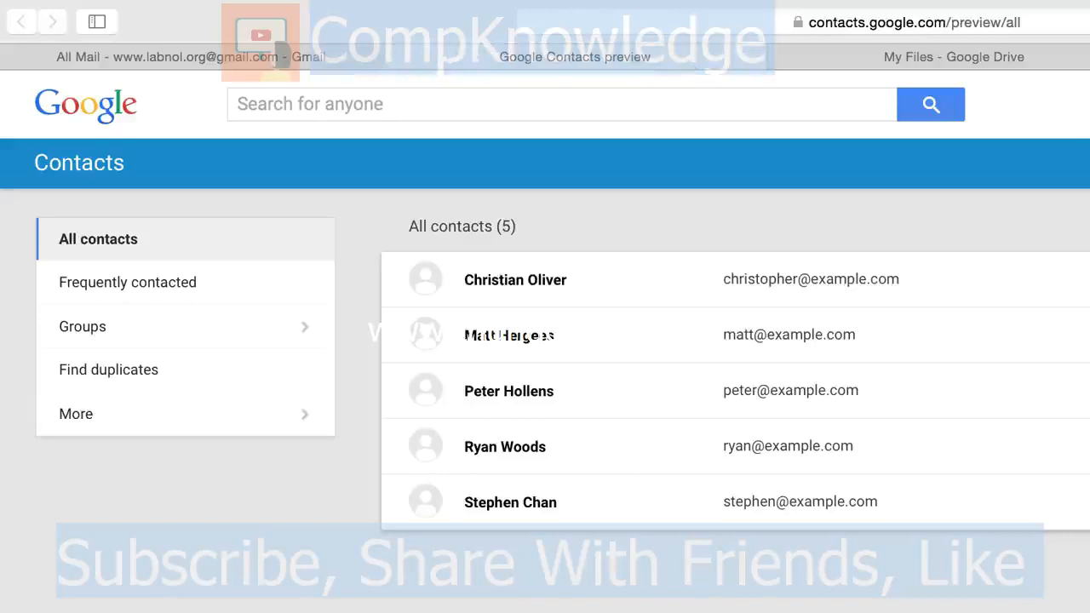
Step: Select all five contacts and add them to a new group called 'For Mail Merge'
left_click(426, 502)
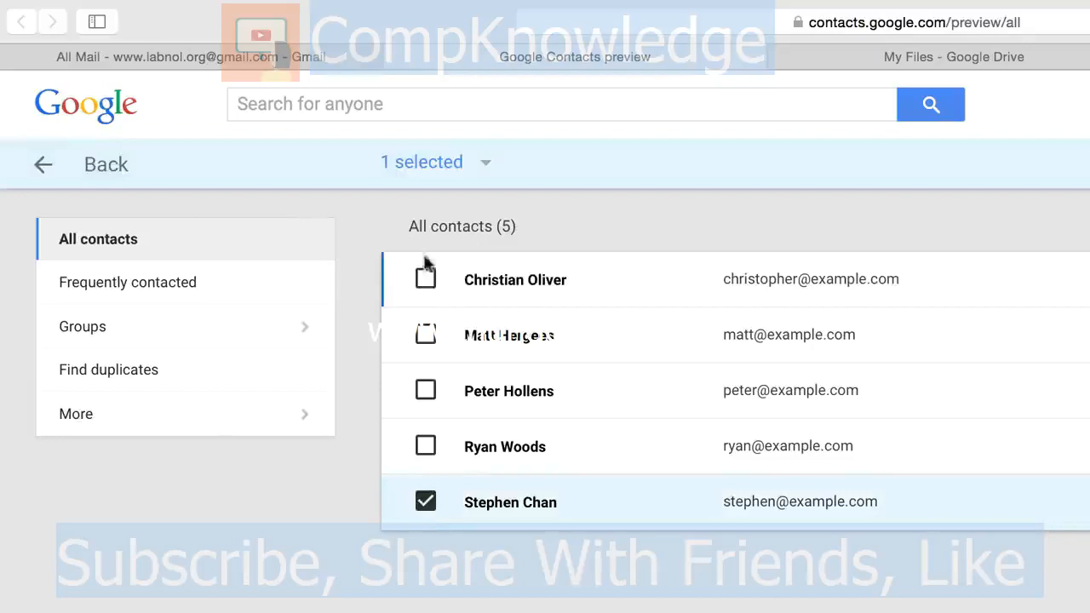
left_click(484, 163)
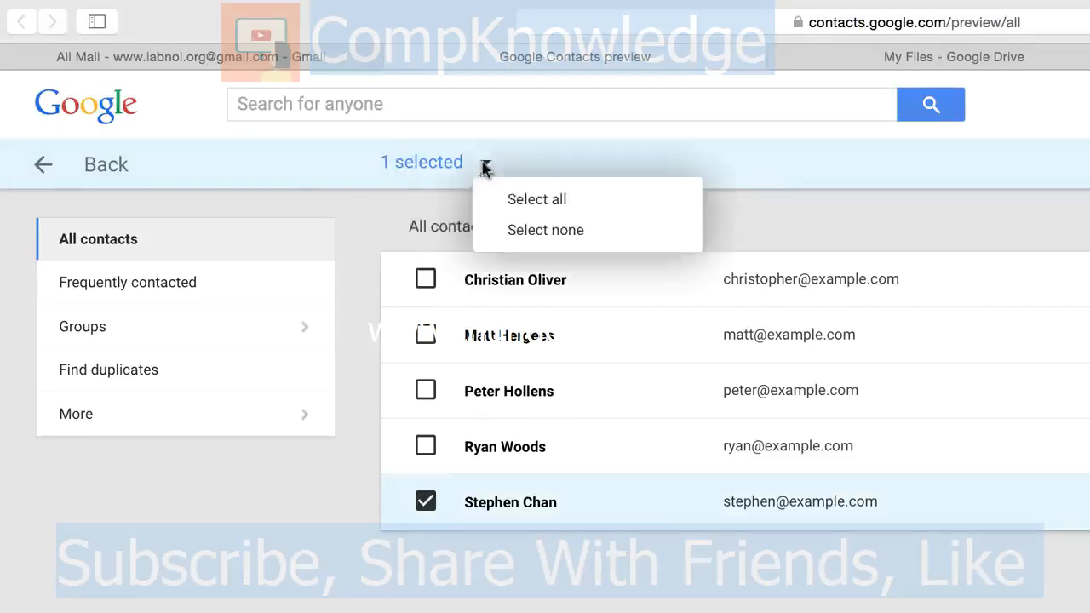
left_click(515, 196)
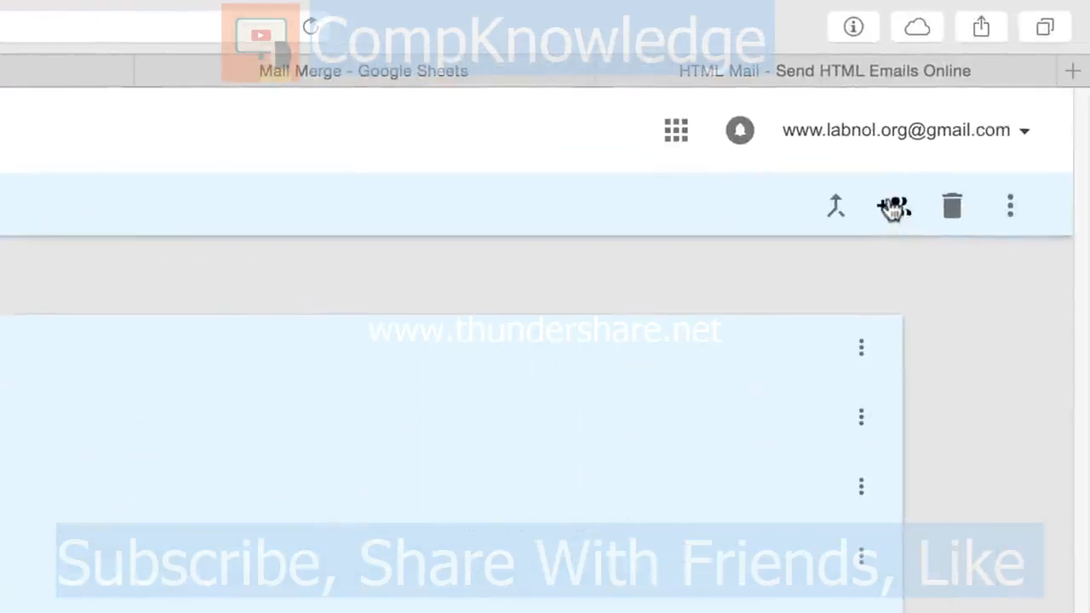
left_click(893, 212)
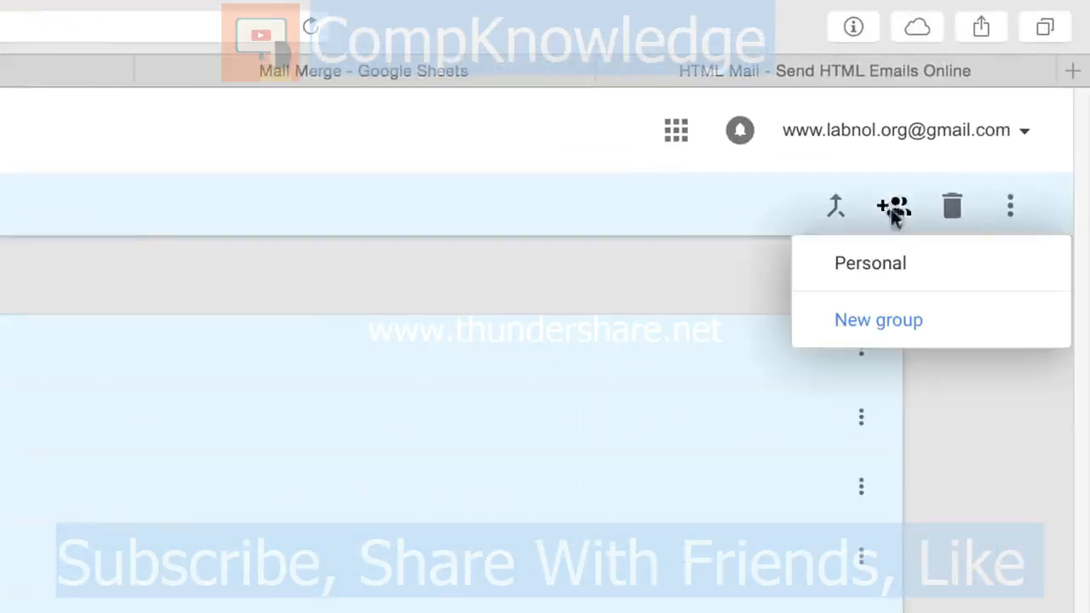
left_click(891, 327)
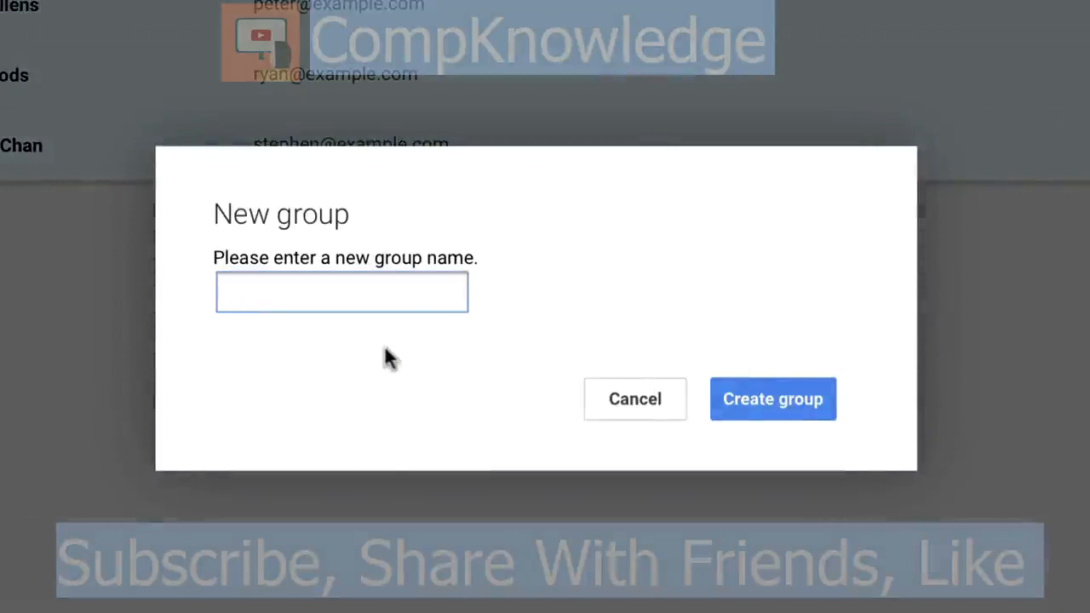
type("For Mail Merge")
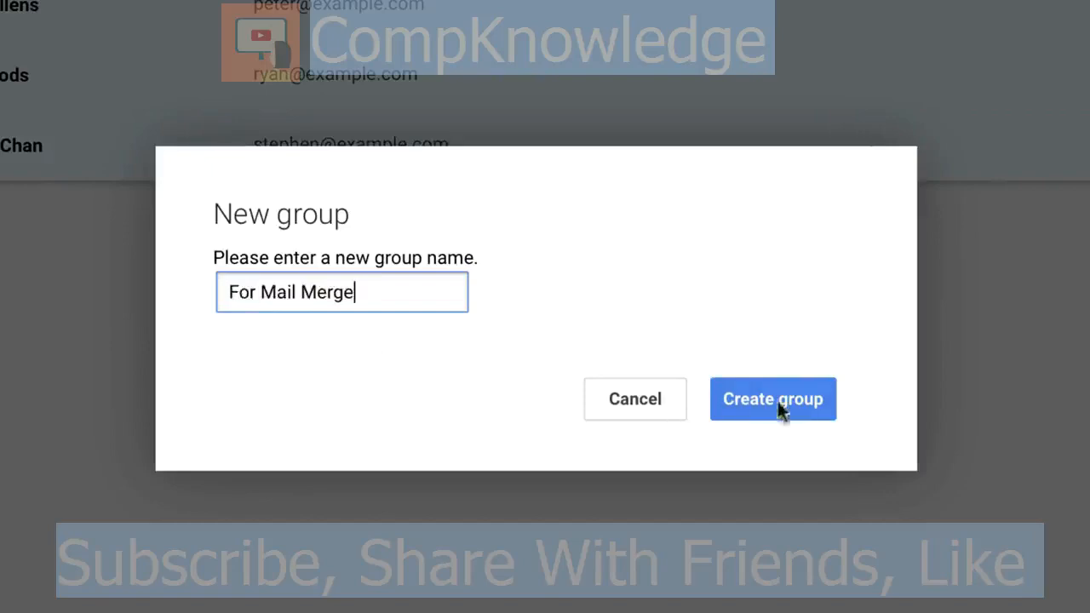
left_click(804, 398)
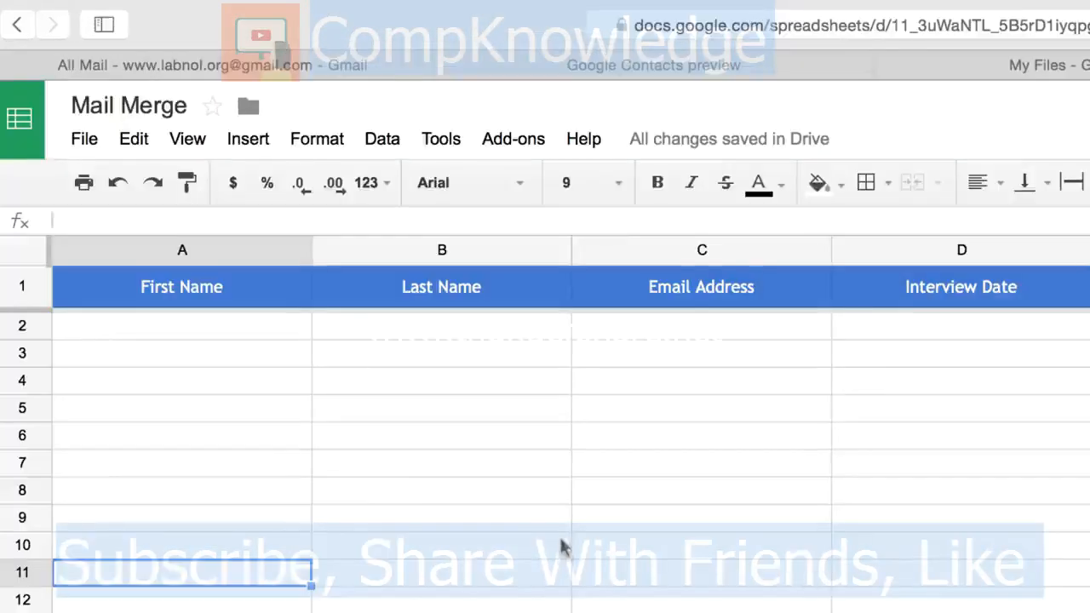
Step: Import the 'For Mail Merge' group via Mail Merge and Scheduler's Import Google Contacts, then close the window
left_click(517, 141)
mouse_move(630, 184)
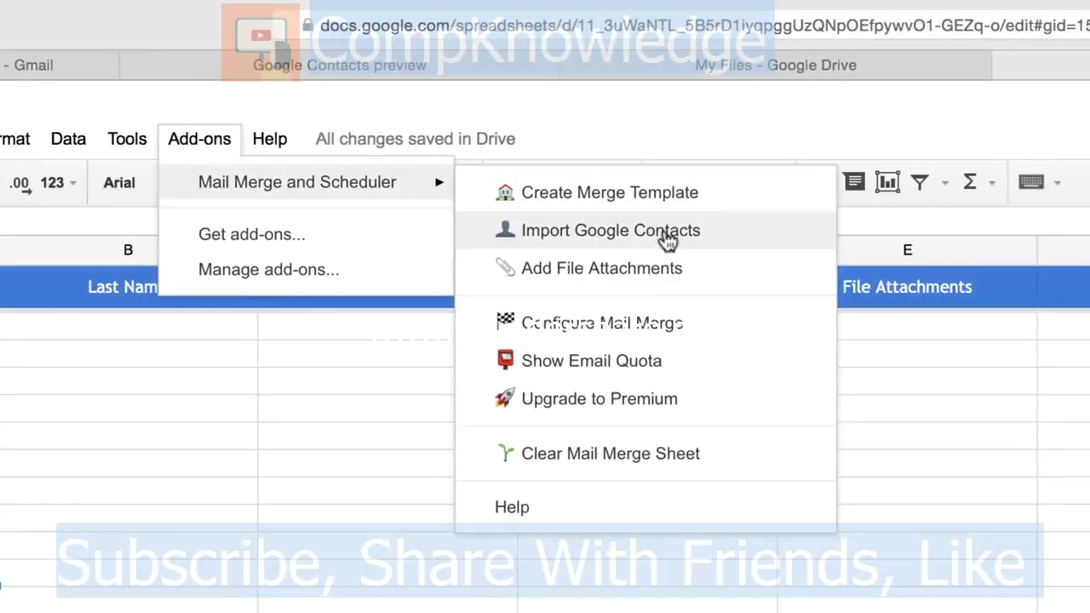
left_click(667, 242)
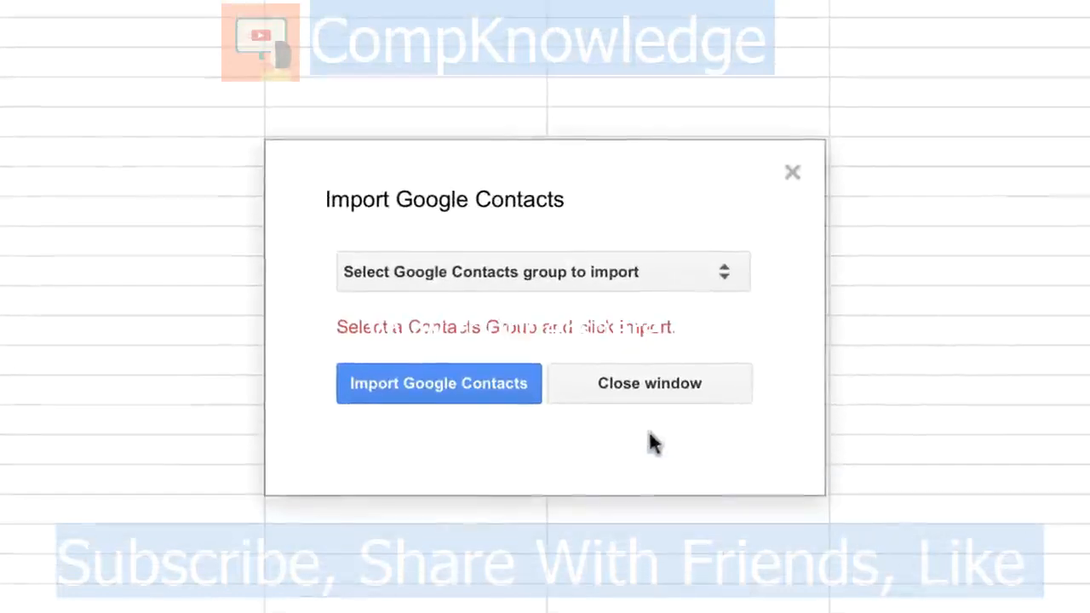
left_click(732, 271)
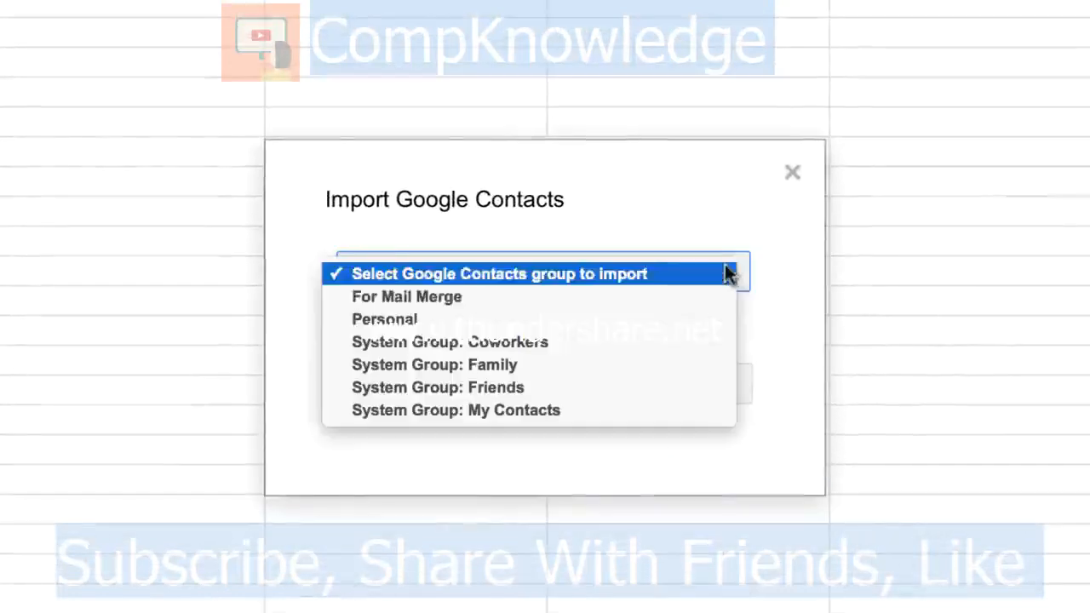
left_click(447, 294)
left_click(456, 385)
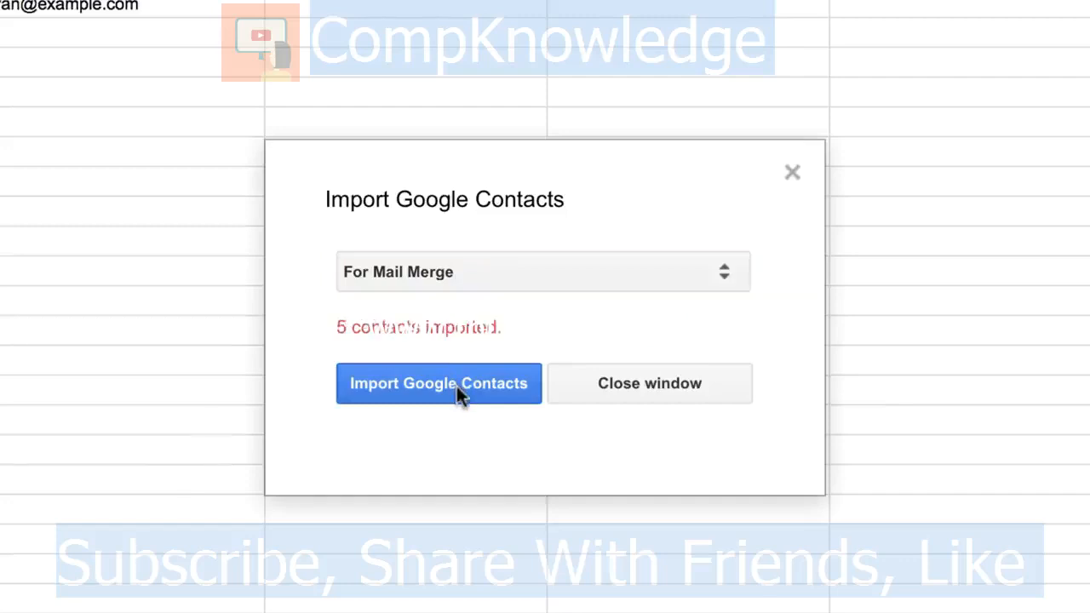
left_click(688, 390)
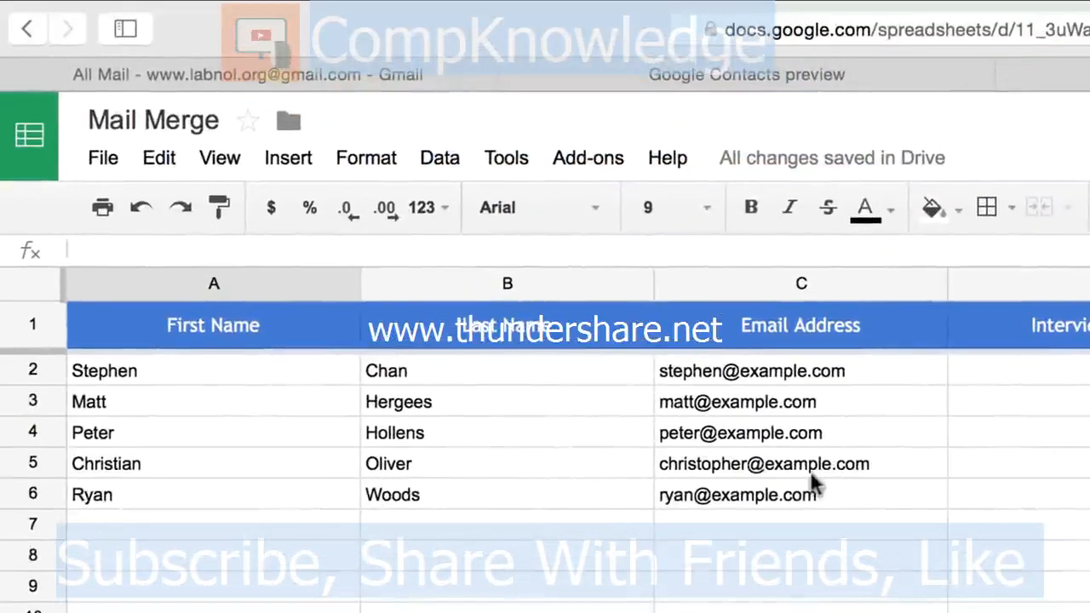
Step: Insert an 'Executive Name' column to the left of Interview Date
left_click(835, 549)
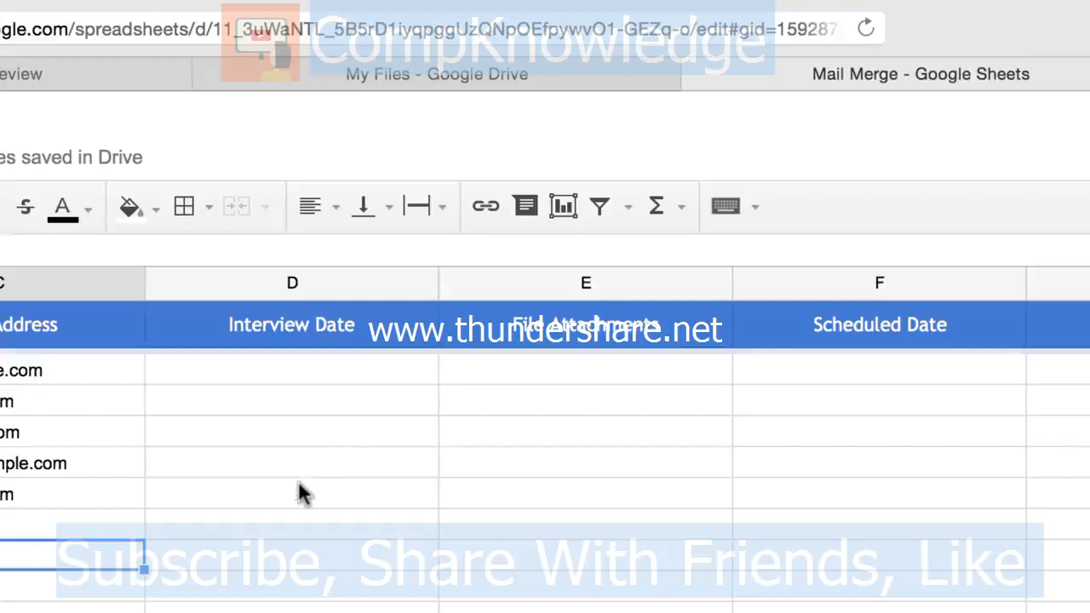
left_click(346, 269)
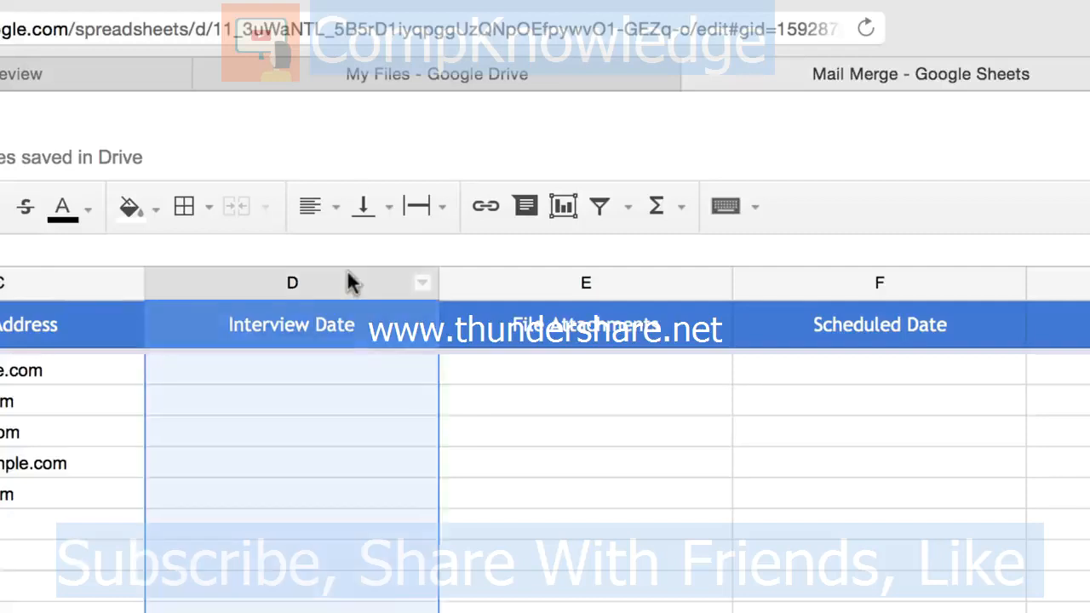
right_click(346, 269)
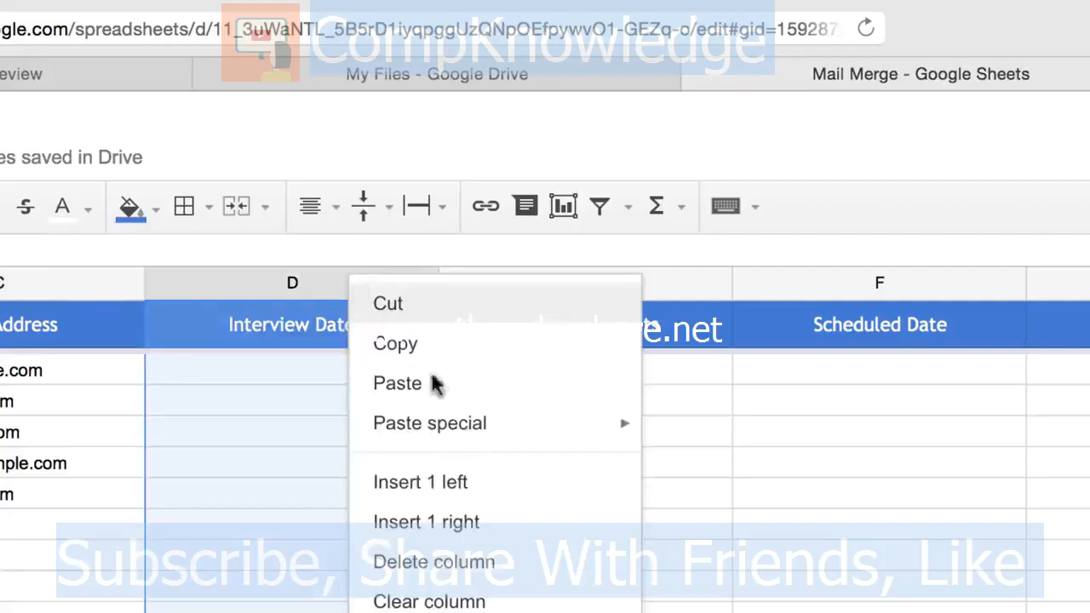
left_click(492, 501)
type("Executive Name")
key("Return")
Step: Insert a 'Venue' column before Interview Date and narrow the Last Name column
right_click(564, 282)
left_click(639, 482)
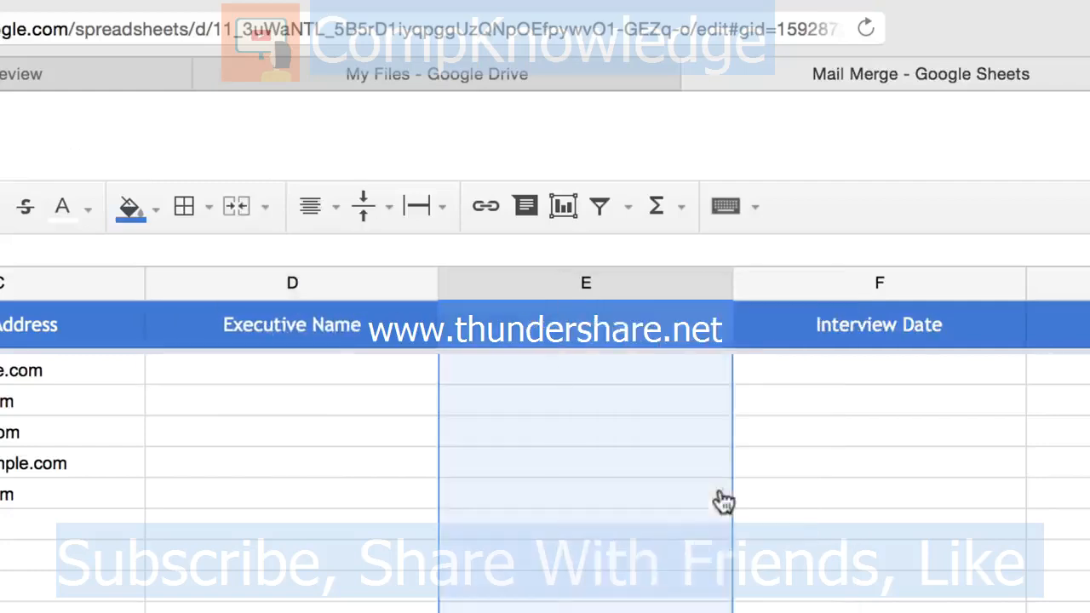
left_click(610, 324)
type("Venue")
key("Return")
left_click(879, 608)
scroll(879, 608, "right", 1)
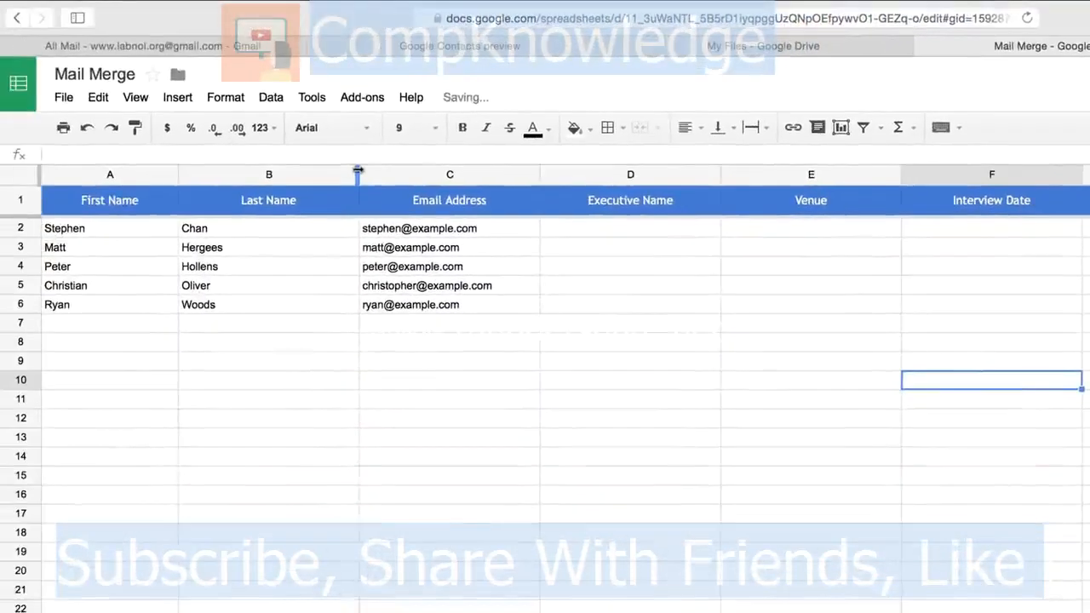
left_click_drag(358, 174, 303, 173)
left_click(355, 346)
left_click(544, 229)
type("Peter")
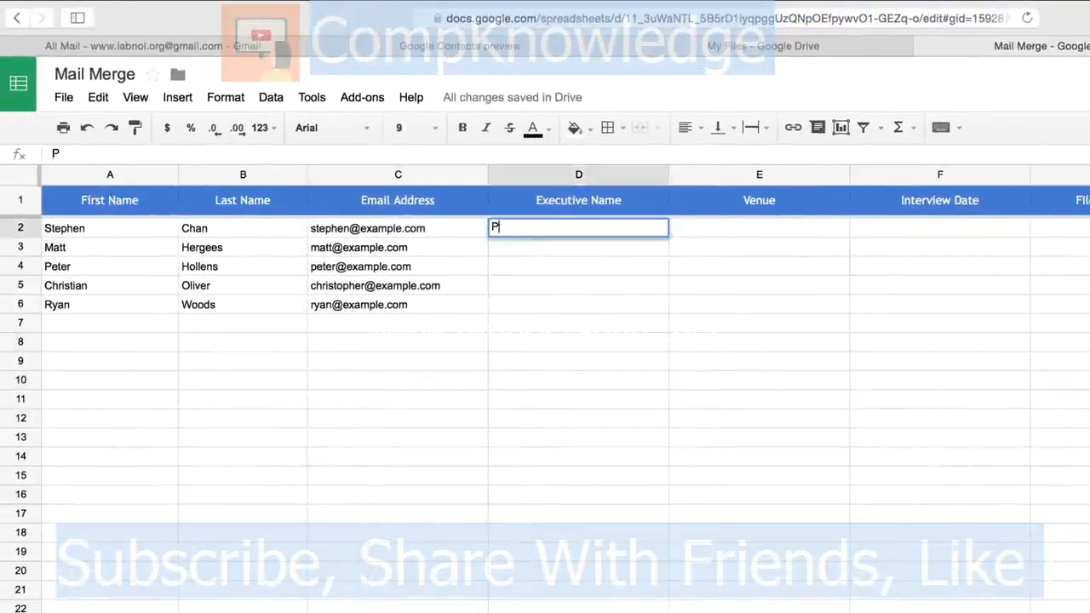
key("Return")
type("John")
key("Return")
type("Oliver")
key("Return")
type("Lee")
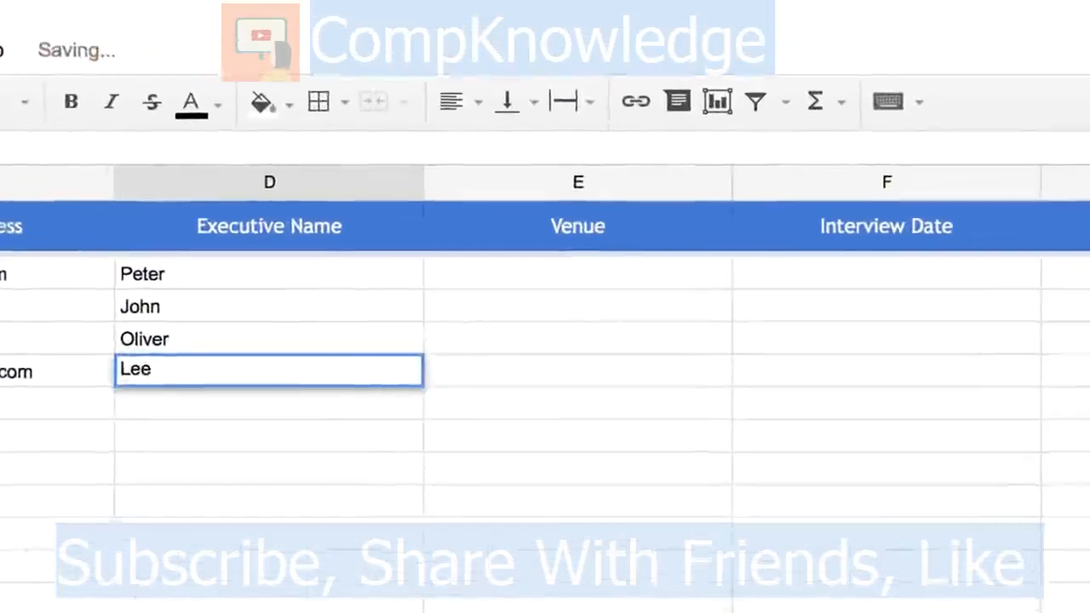
key("Return")
type("Stephen")
key("Return")
key("Up")
key("Up")
key("Up")
key("Up")
key("Up")
key("Right")
type("Hotel A")
key("BackSpace")
type("Four Seasons")
key("Return")
type("Hotel Four Seasons")
key("Return")
type("Hotel Sheraton")
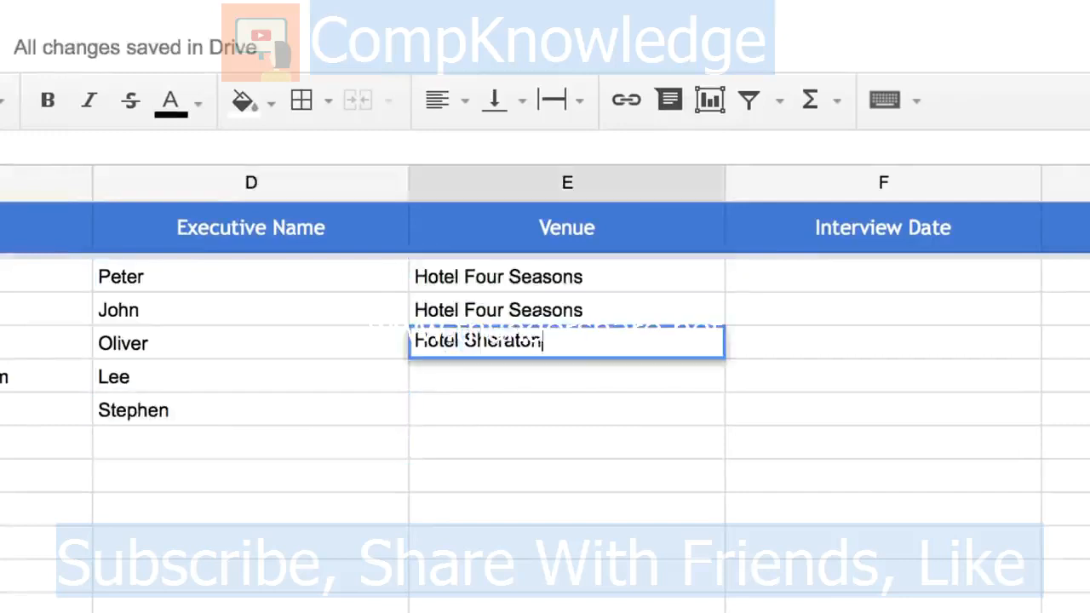
key("Return")
type("Hotel Max")
key("Return")
type("Hotel Hilton")
key("Return")
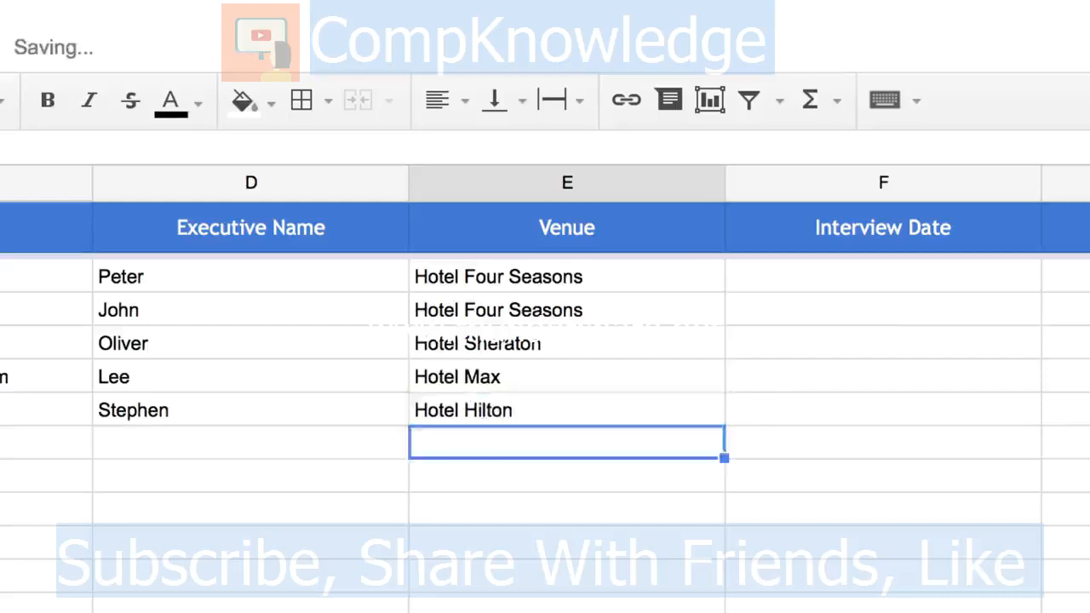
key("Up")
key("Up")
key("Up")
key("Up")
key("Up")
key("Right")
type("6/15/2015")
key("Return")
type("6/15/2015")
key("Return")
type("6/16/2015")
key("Return")
type("6/16/2015")
key("Return")
type("6/18/2015")
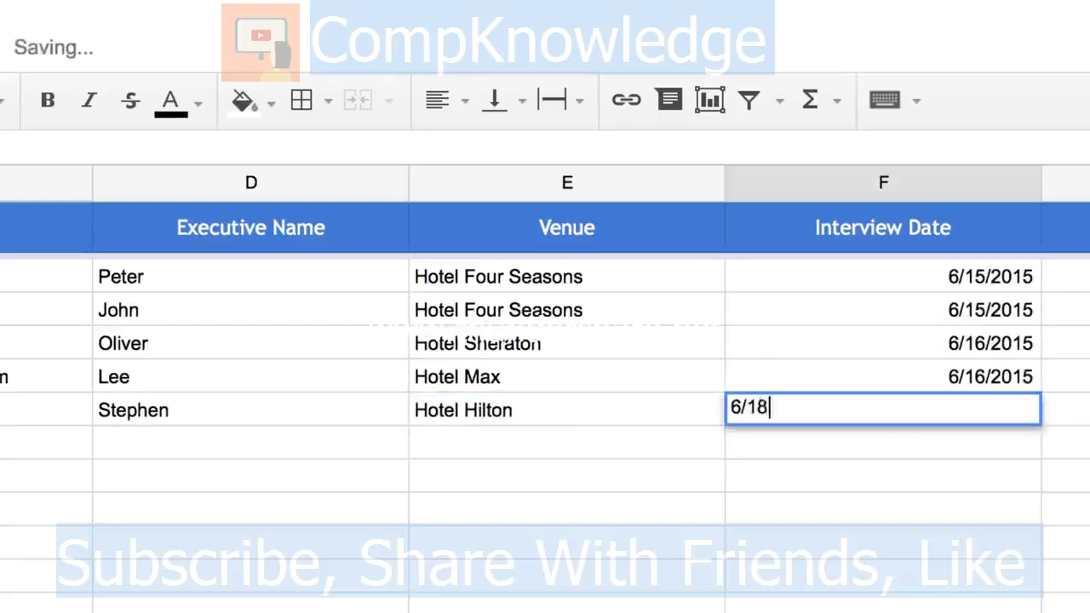
key("Return")
left_click(882, 183)
left_click(468, 98)
left_click(482, 145)
left_click(567, 576)
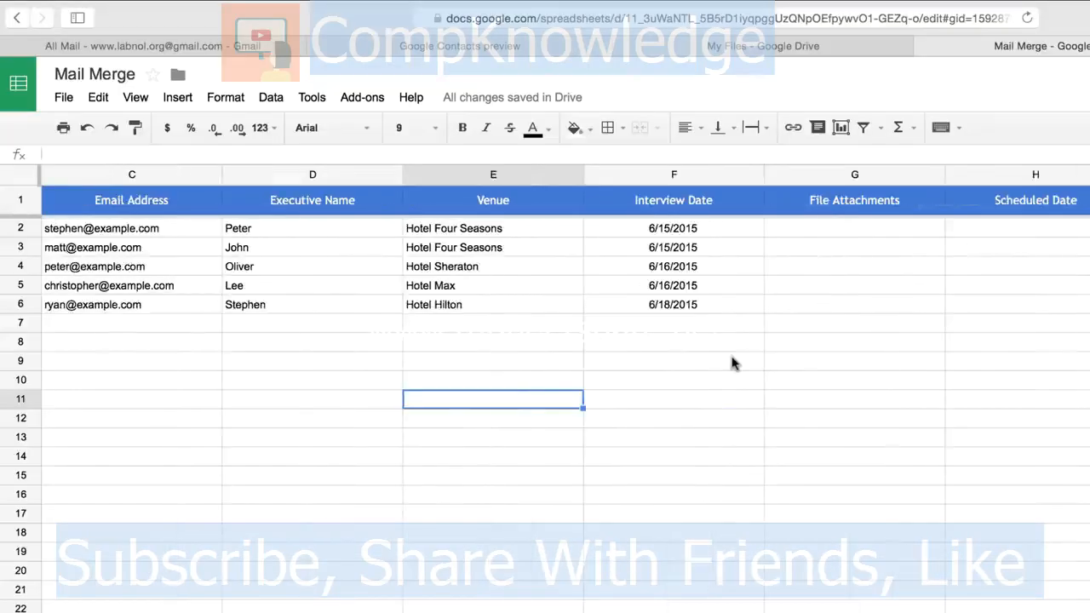
left_click(894, 230)
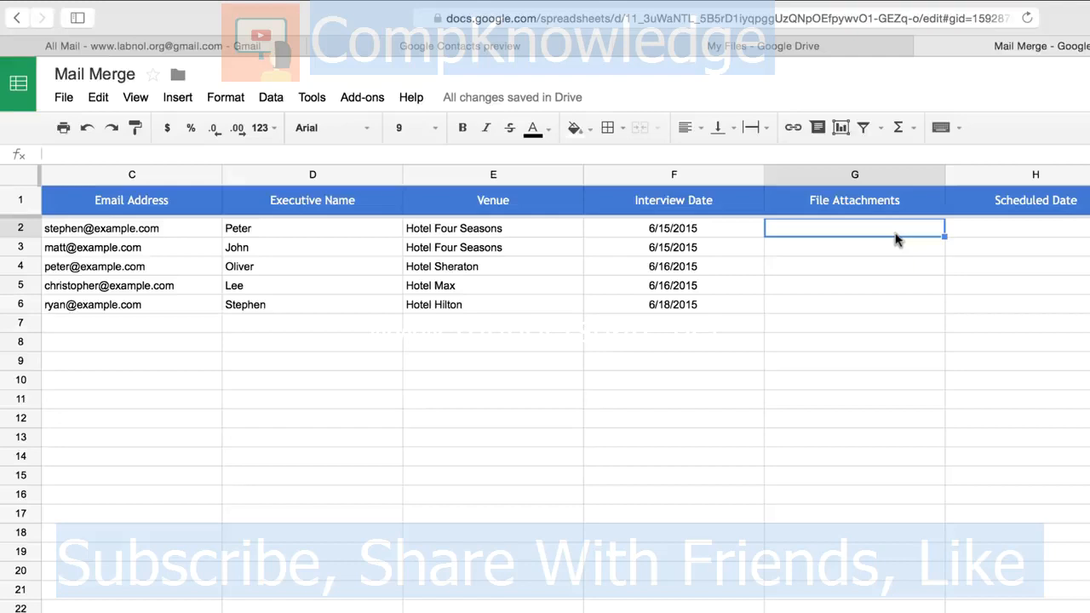
Step: Copy the Drive share link for peter.pdf and paste it into cell G2
left_click(788, 48)
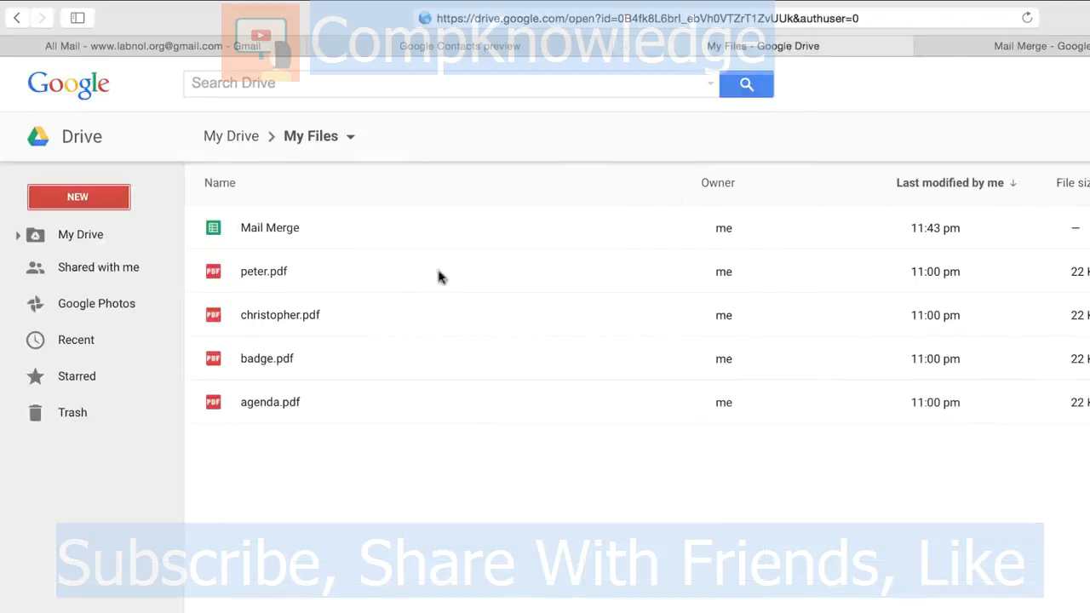
left_click(321, 284)
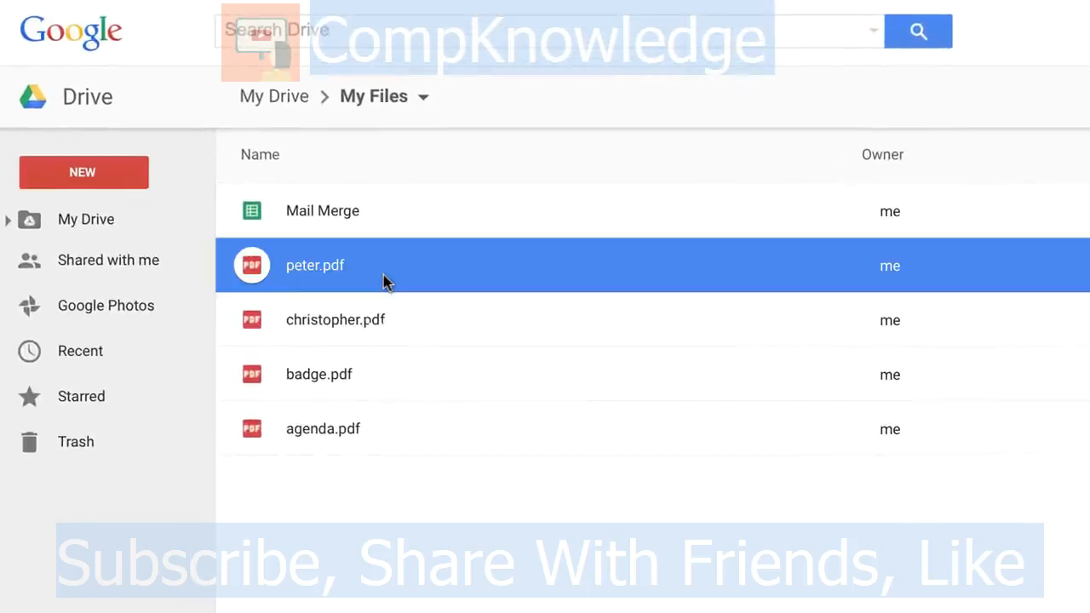
right_click(383, 282)
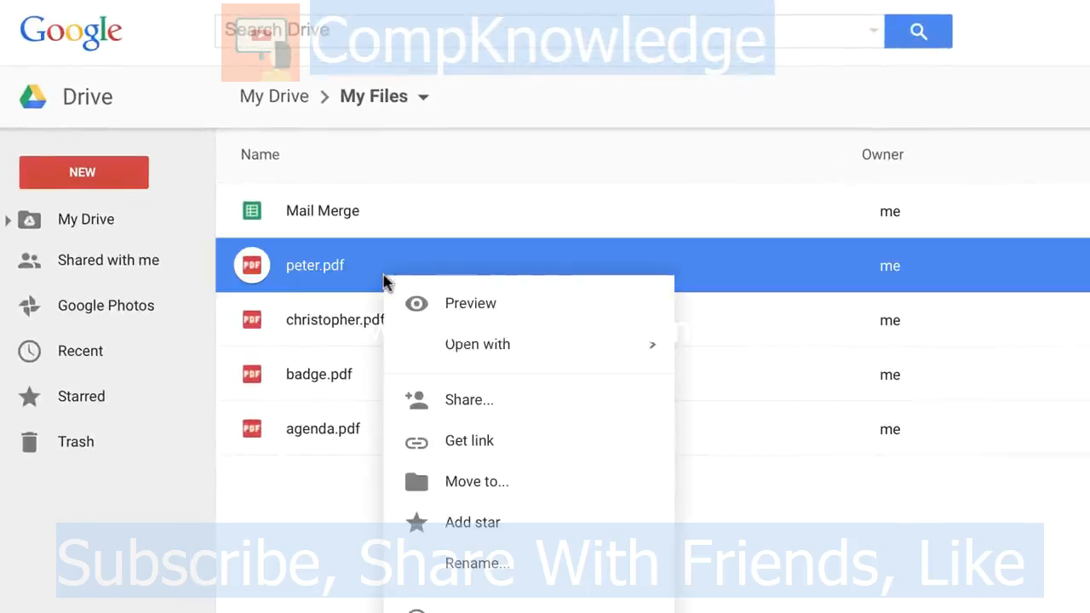
left_click(515, 443)
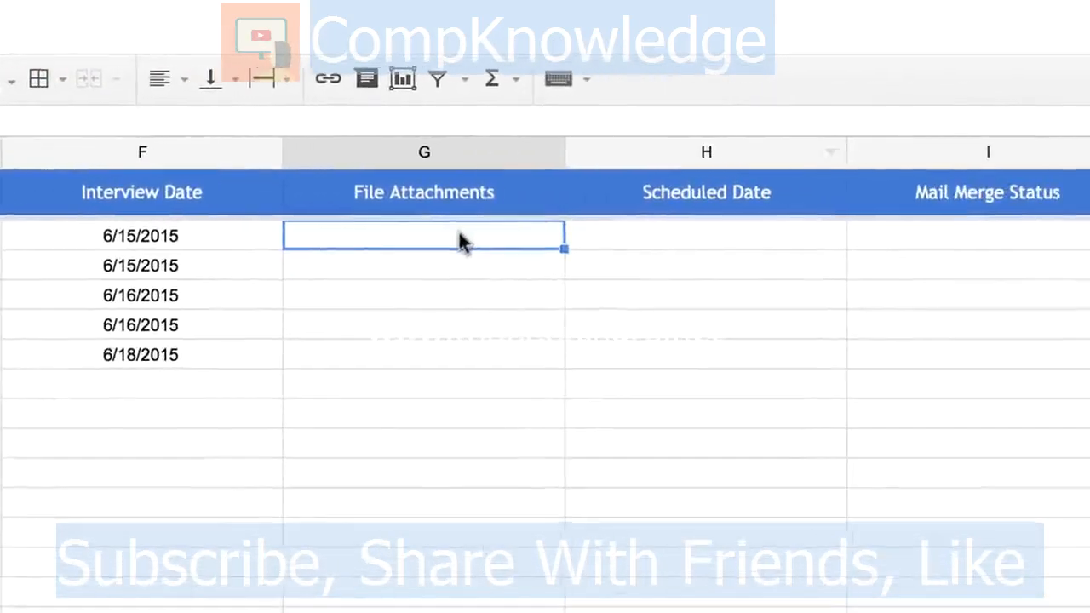
double_click(456, 237)
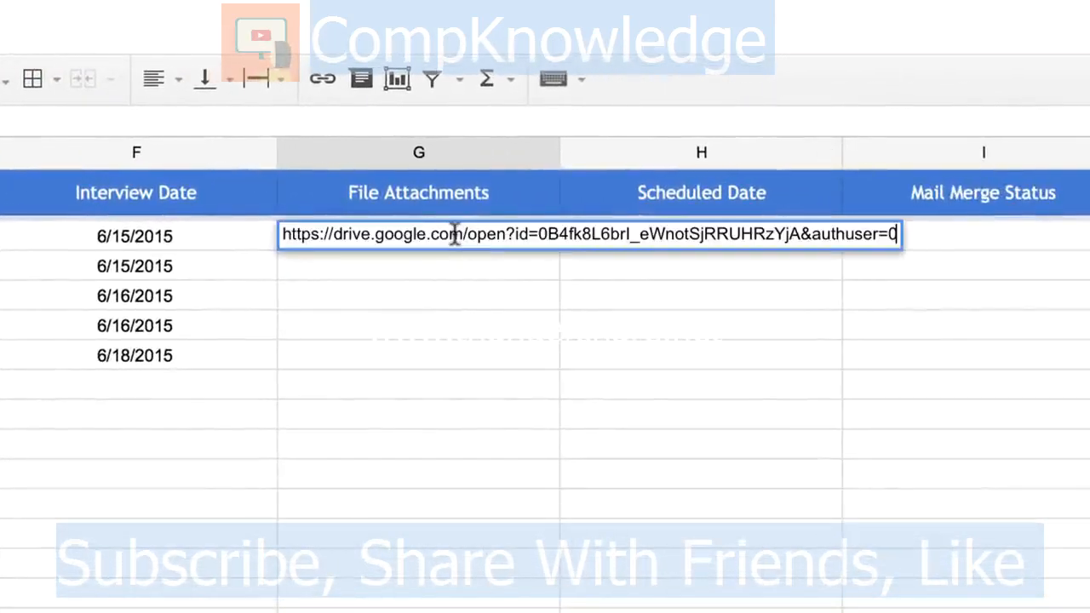
left_click(441, 285)
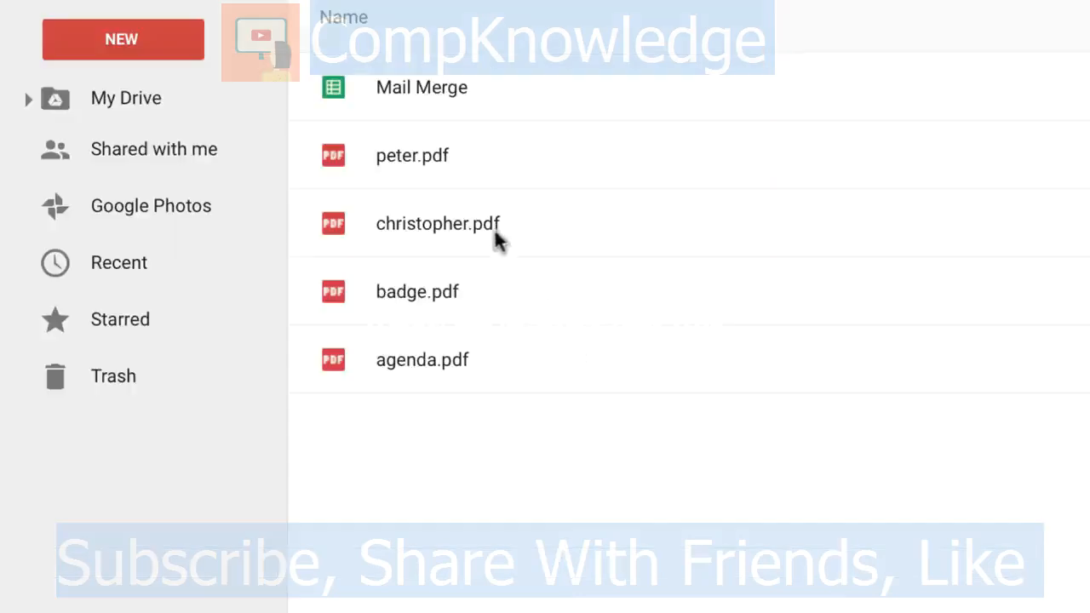
Step: Append christopher.pdf's share link to G2, separated by a comma
left_click(496, 232)
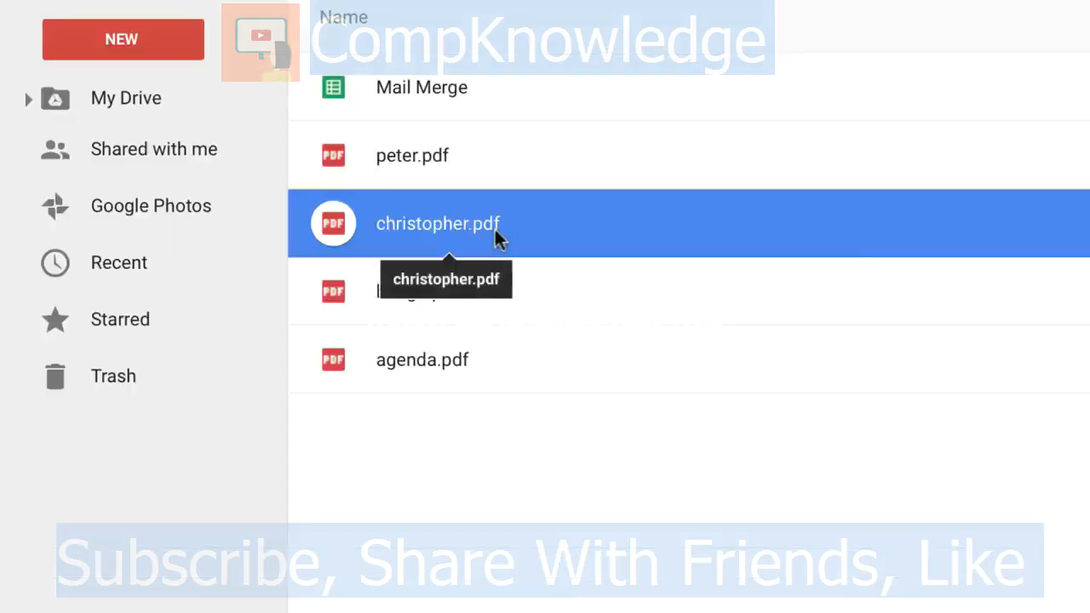
right_click(495, 232)
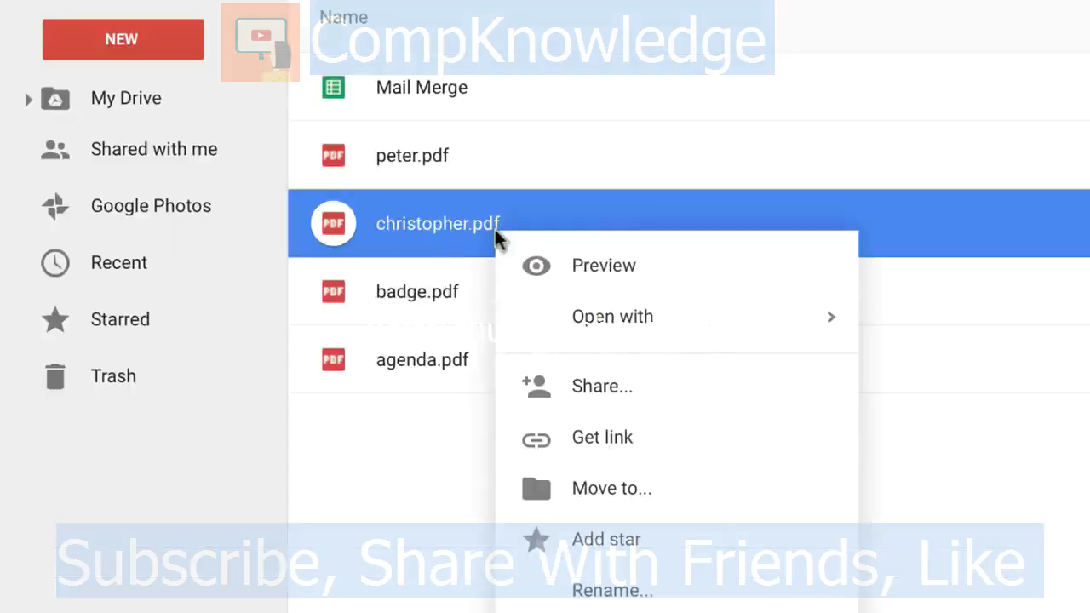
left_click(613, 458)
left_click(749, 486)
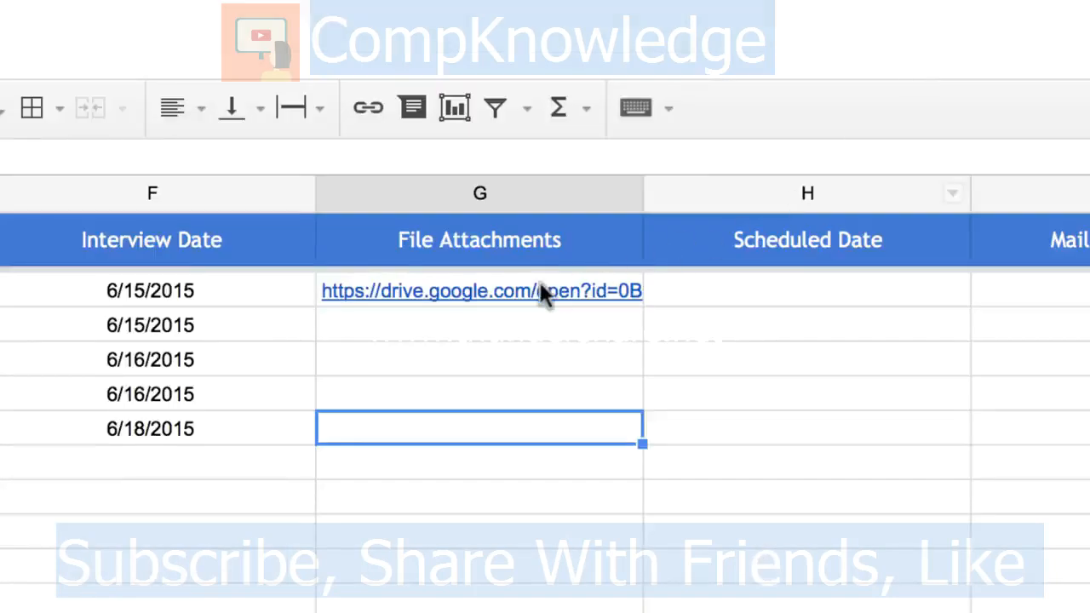
double_click(539, 283)
type(",")
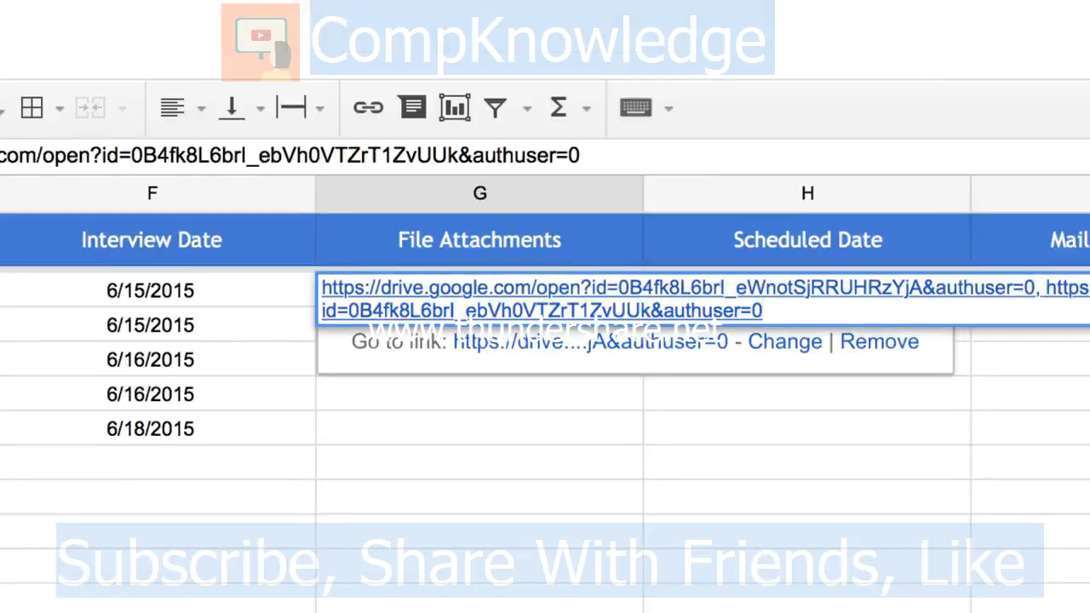
key("Return")
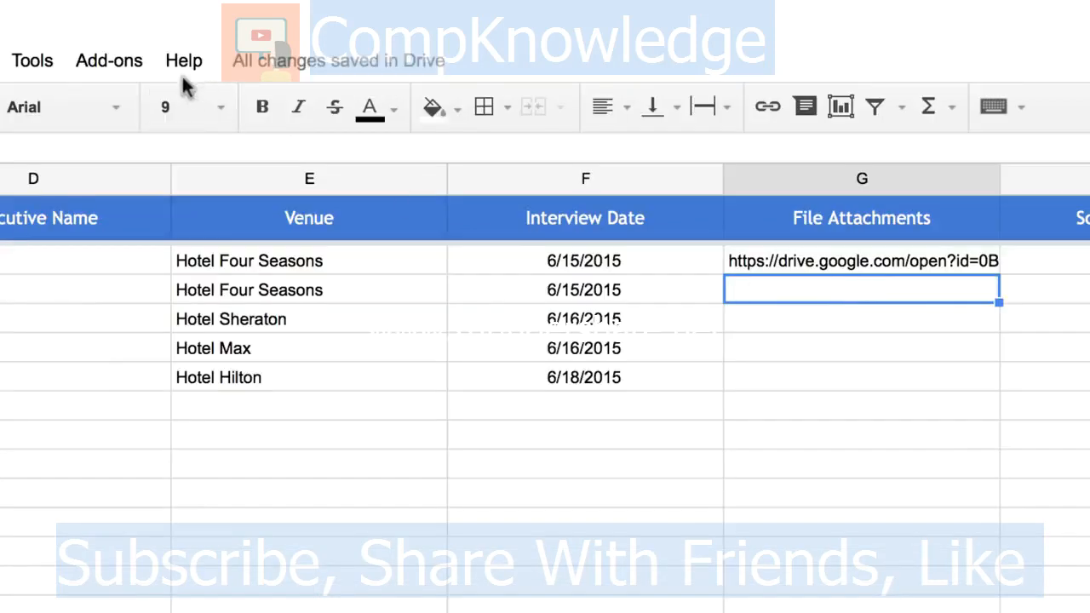
Step: Attach badge.pdf and agenda.pdf to cell G3 using Add File Attachments with a PDF filter
left_click(110, 64)
mouse_move(150, 109)
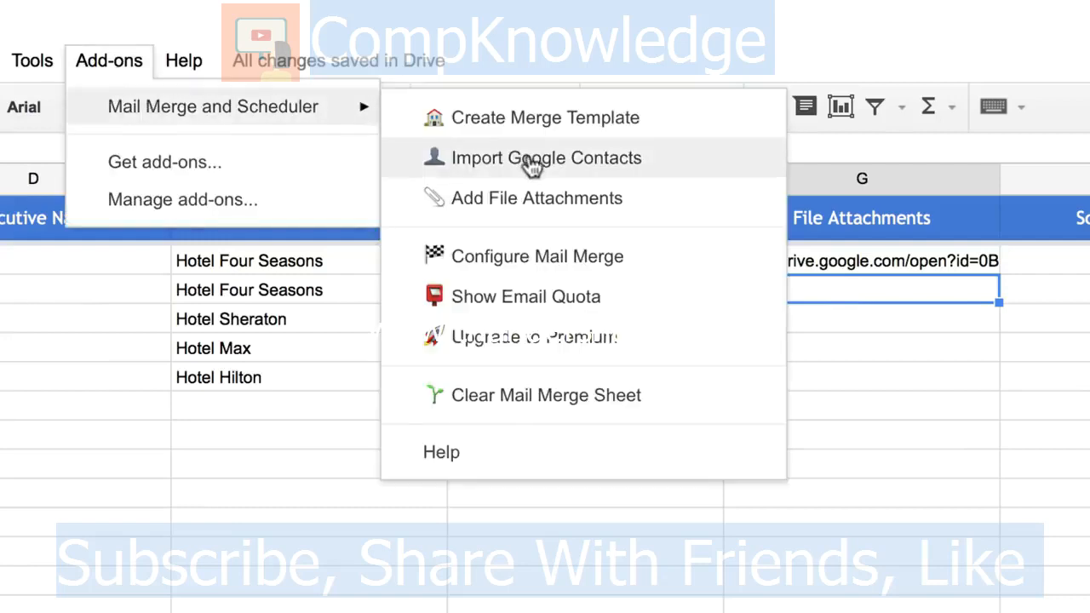
left_click(574, 201)
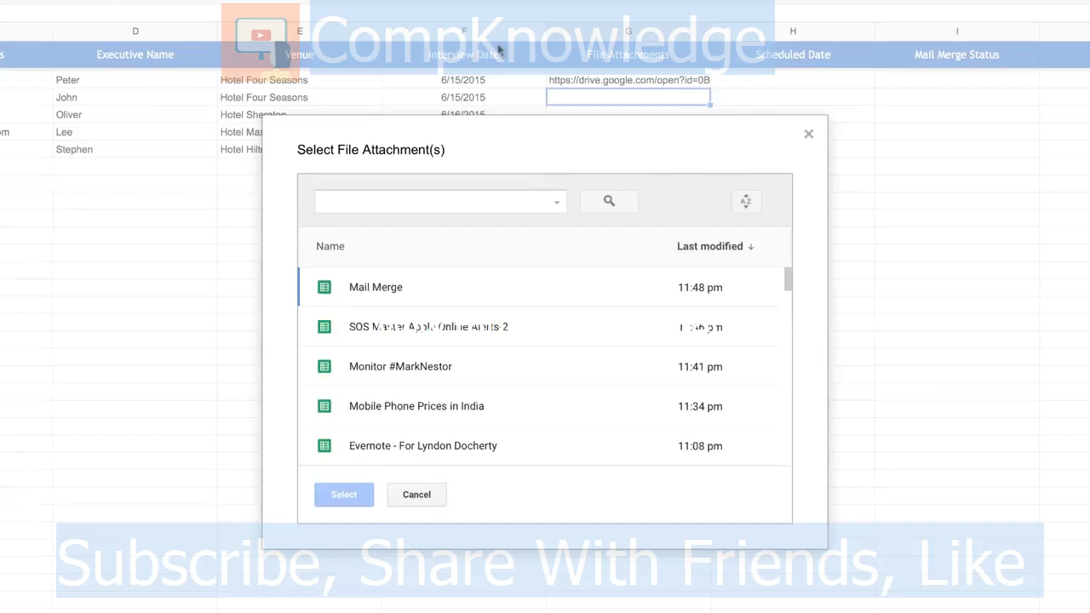
left_click(557, 205)
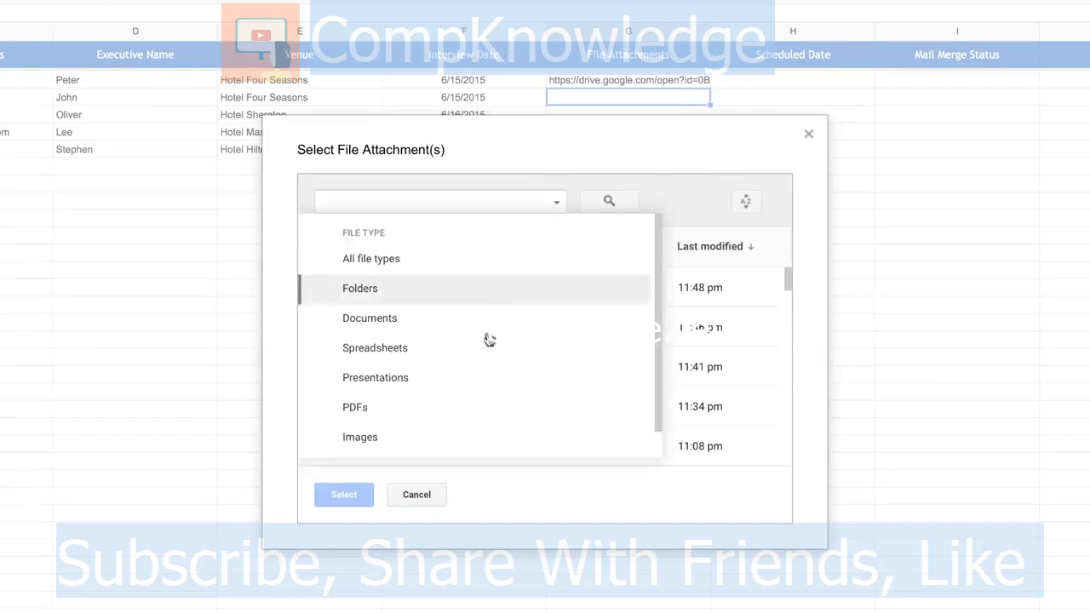
left_click(454, 409)
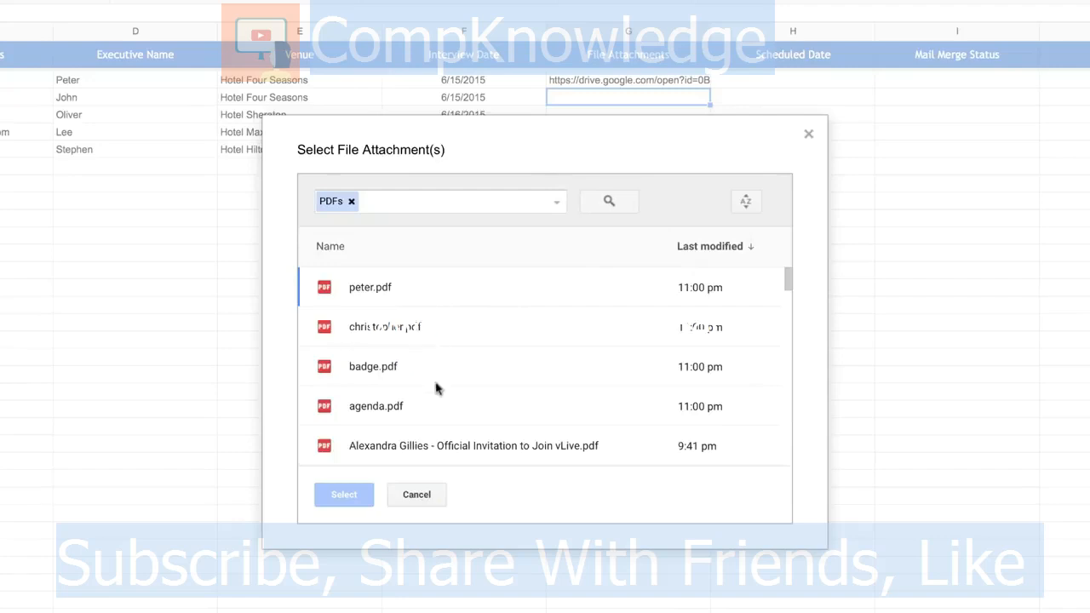
left_click(466, 369)
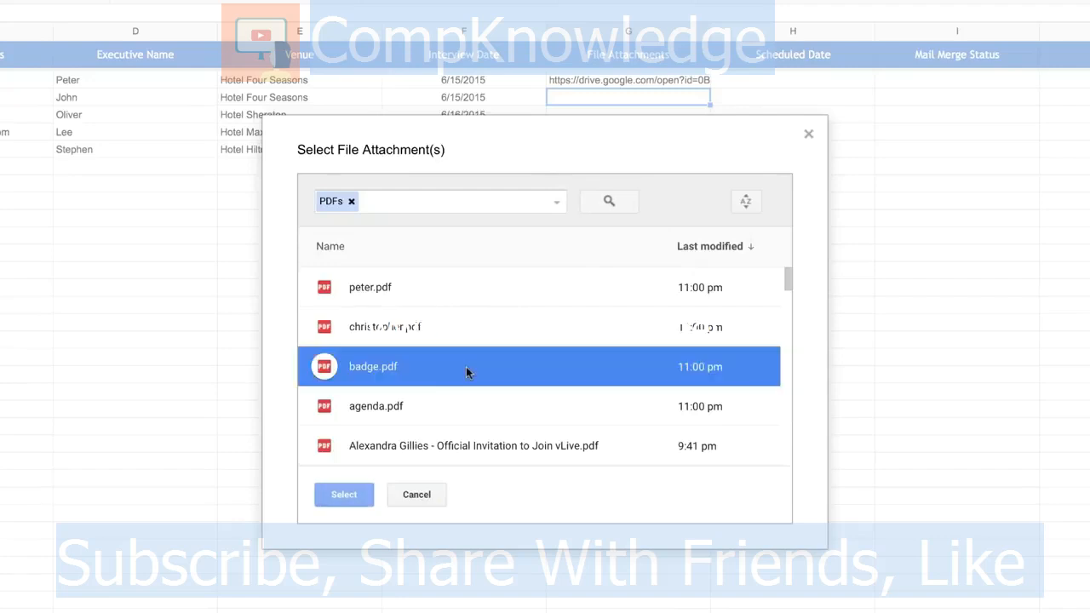
left_click(429, 407)
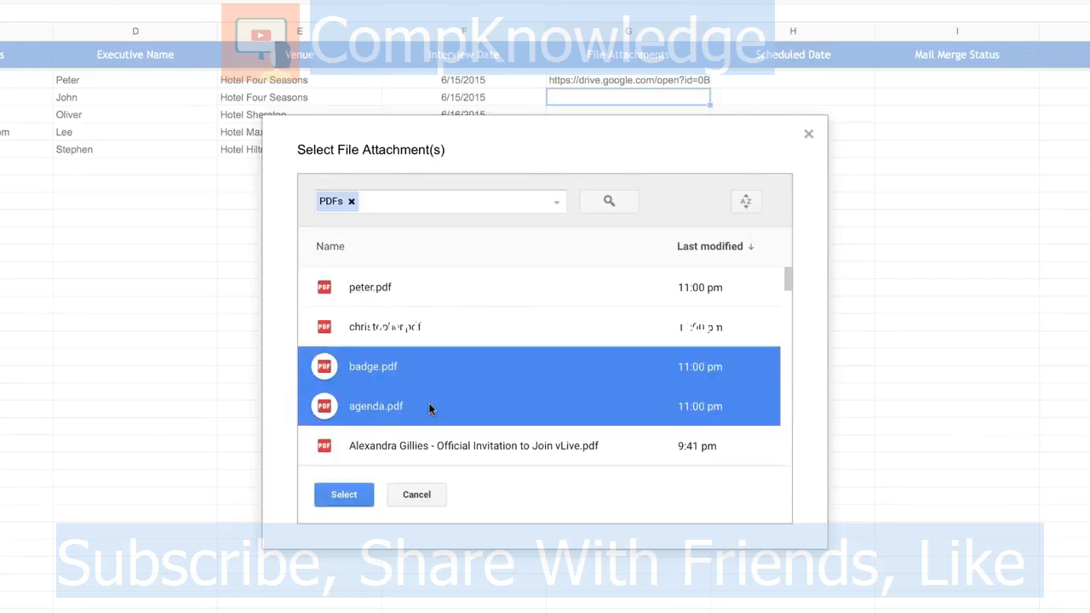
left_click(355, 494)
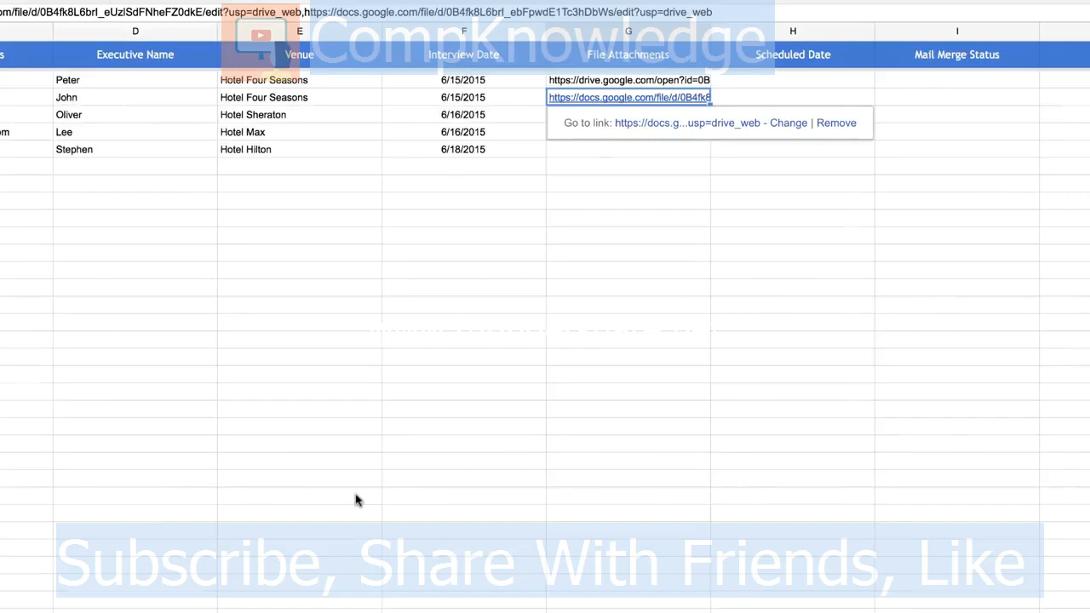
Step: Attach the first image file from Drive to the Hotel Hilton row's File Attachments cell
left_click(626, 150)
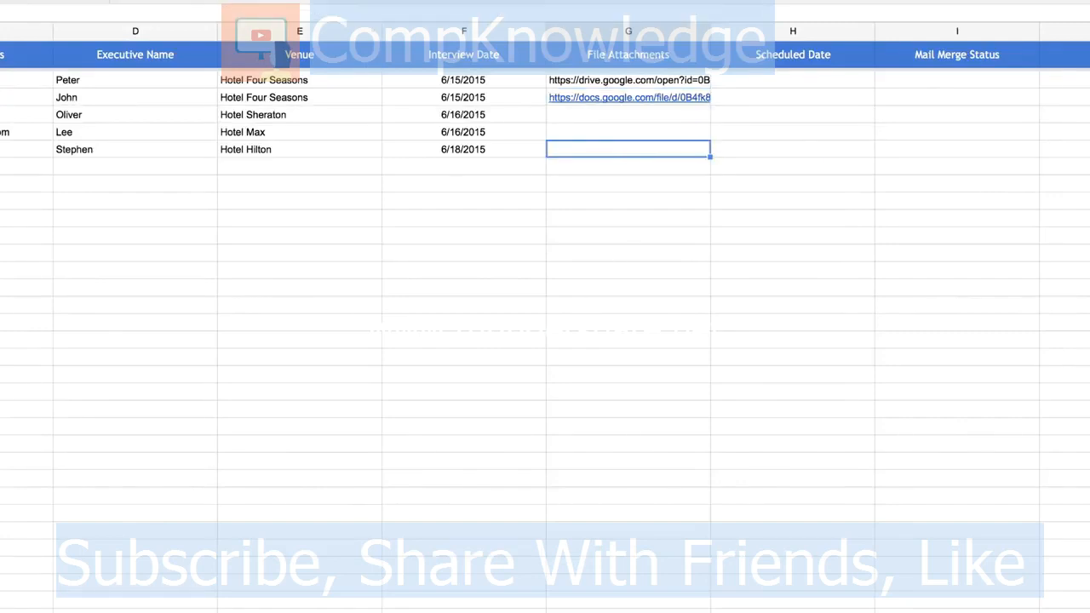
left_click(178, 1)
mouse_move(230, 1)
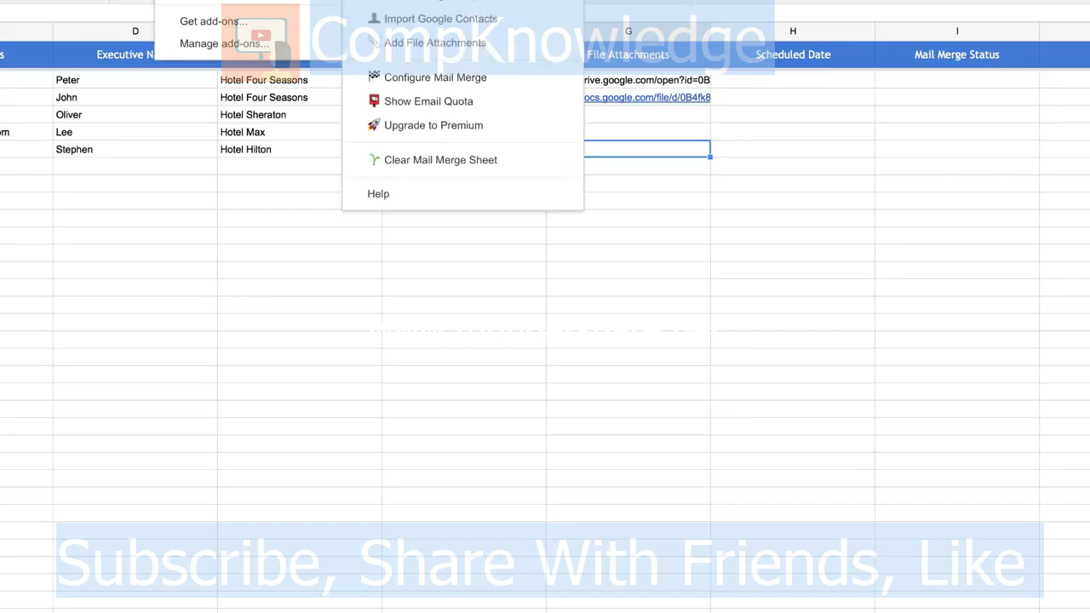
left_click(470, 47)
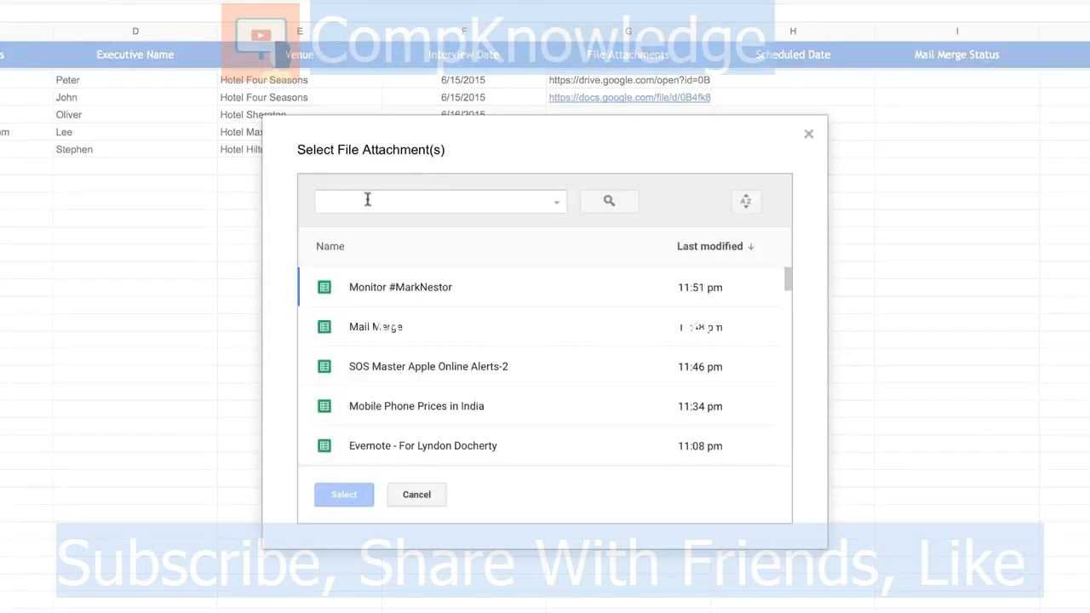
left_click(556, 201)
left_click(492, 417)
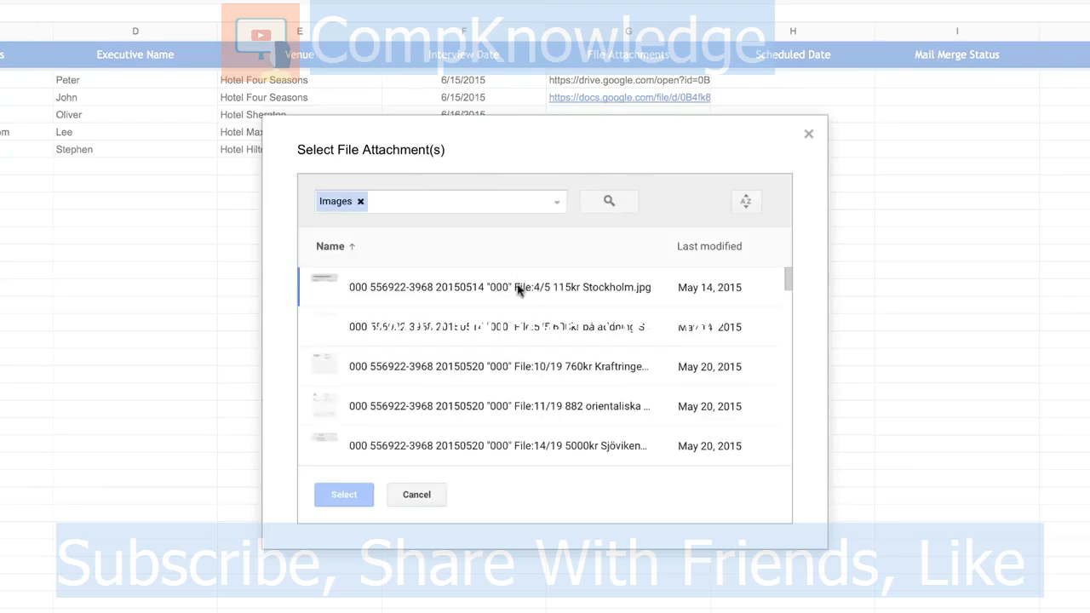
left_click(517, 287)
left_click(344, 494)
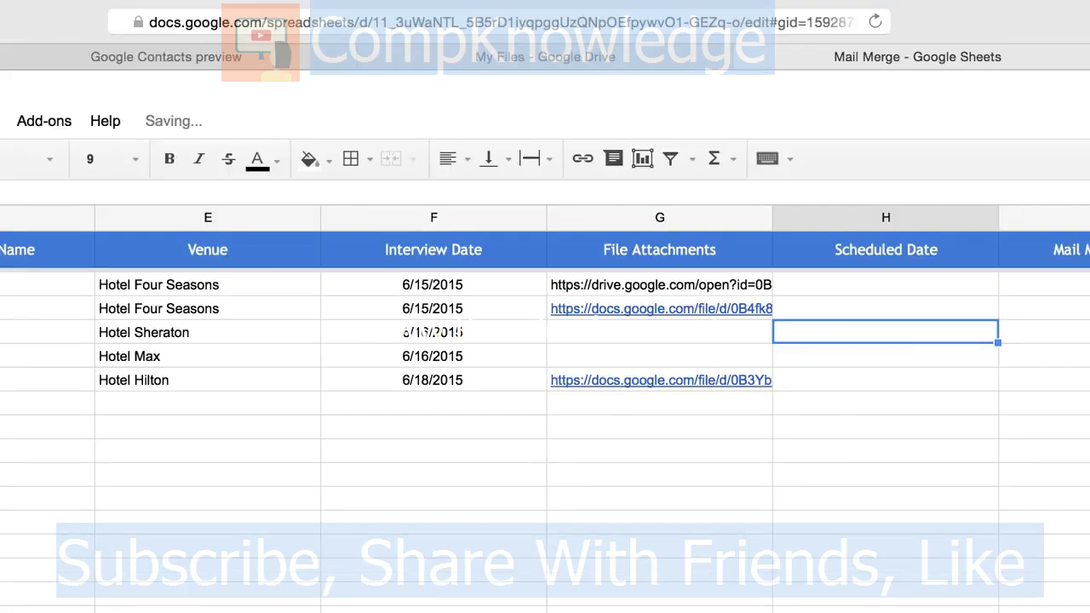
Step: Enter Scheduled Dates 6/16/2015 10 AM for Hotel Sheraton and 6/17/2015 11 AM for Hotel Hilton
key("Down")
key("Down")
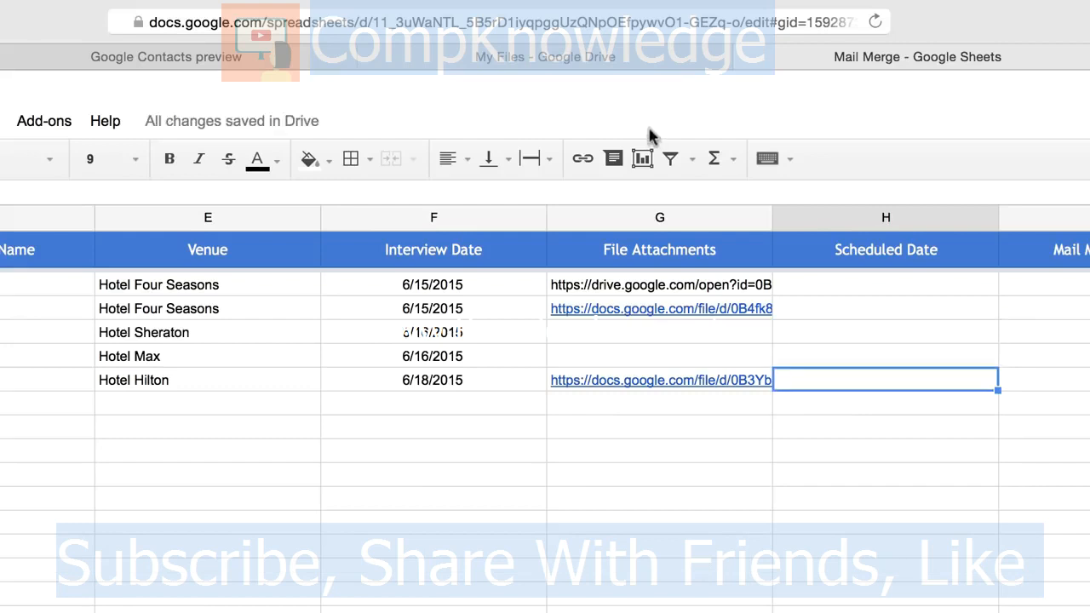
key("Up")
key("Up")
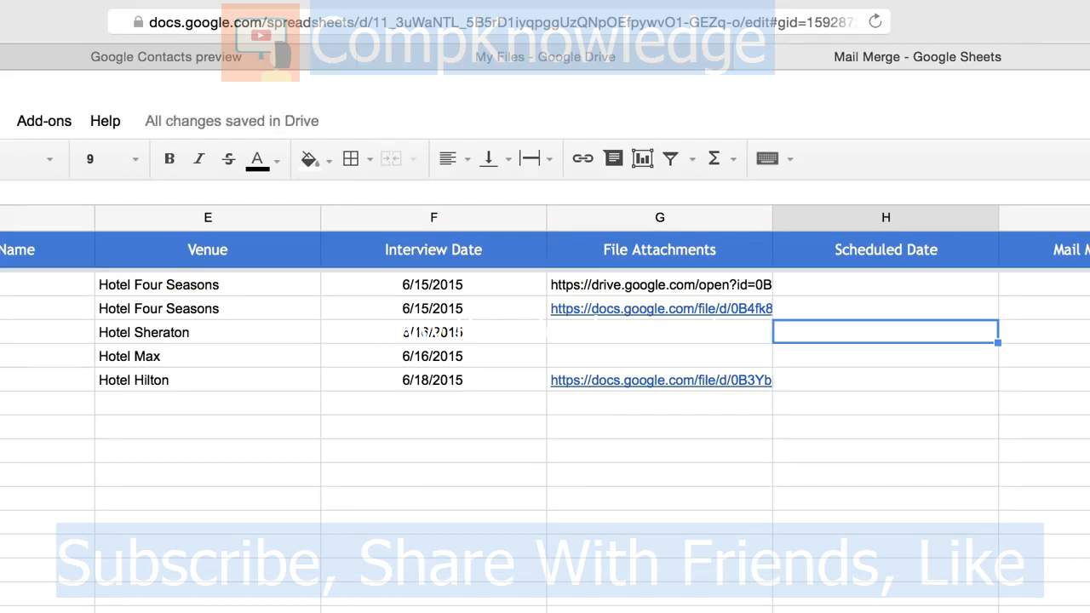
type("6/16/")
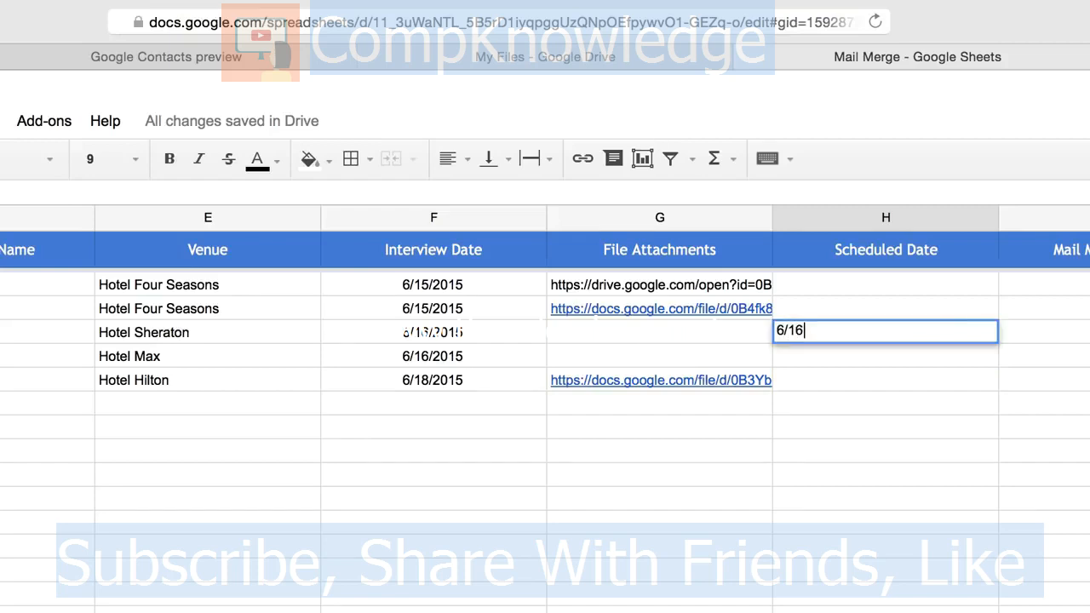
type("2015 10 AM")
key("Return")
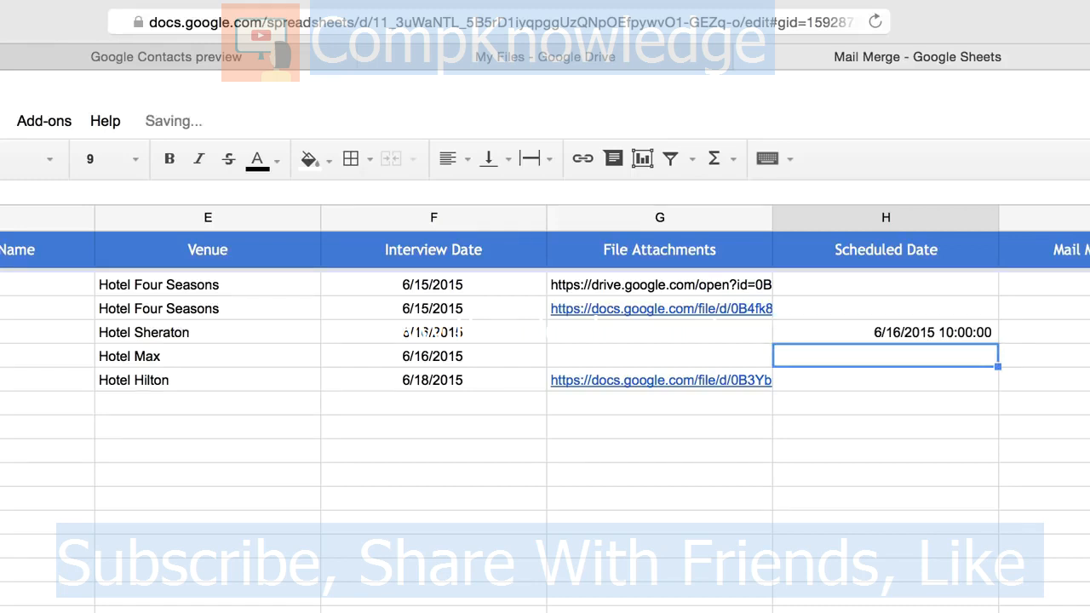
key("Down")
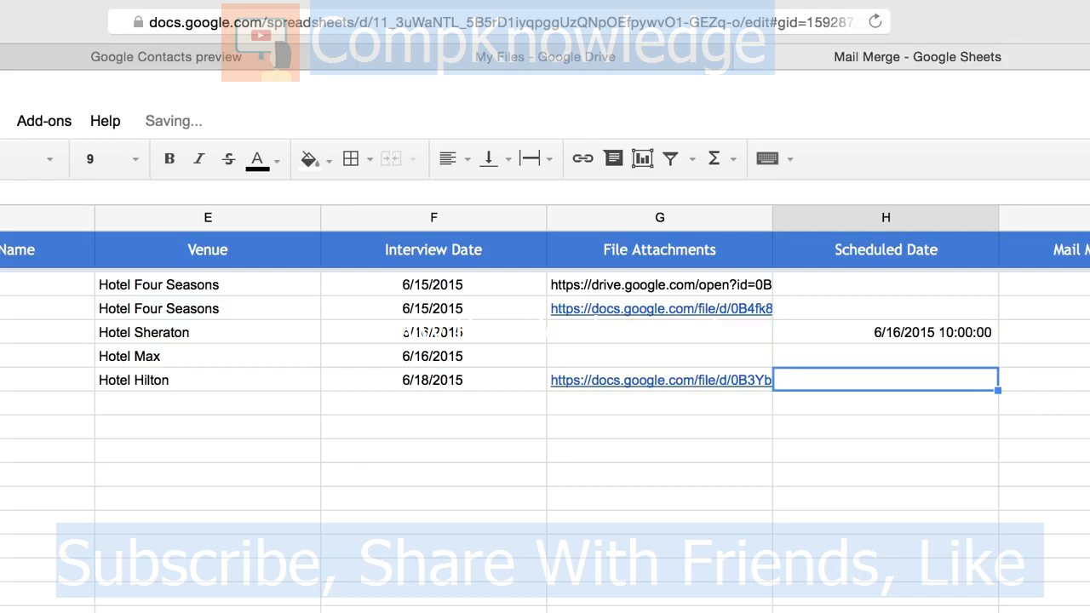
type("6/")
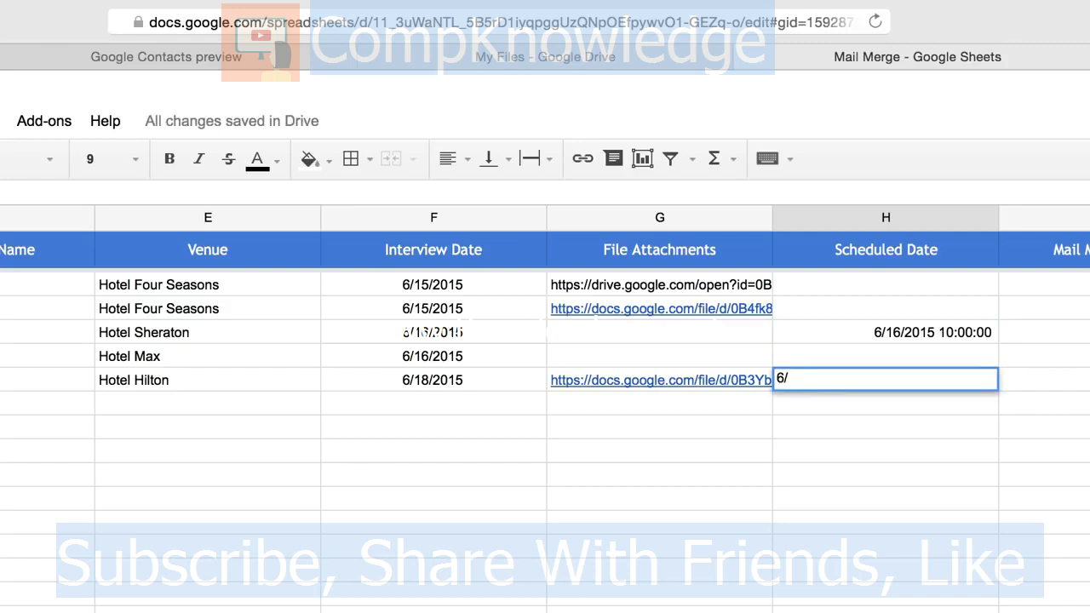
type("17/2015 11 AM")
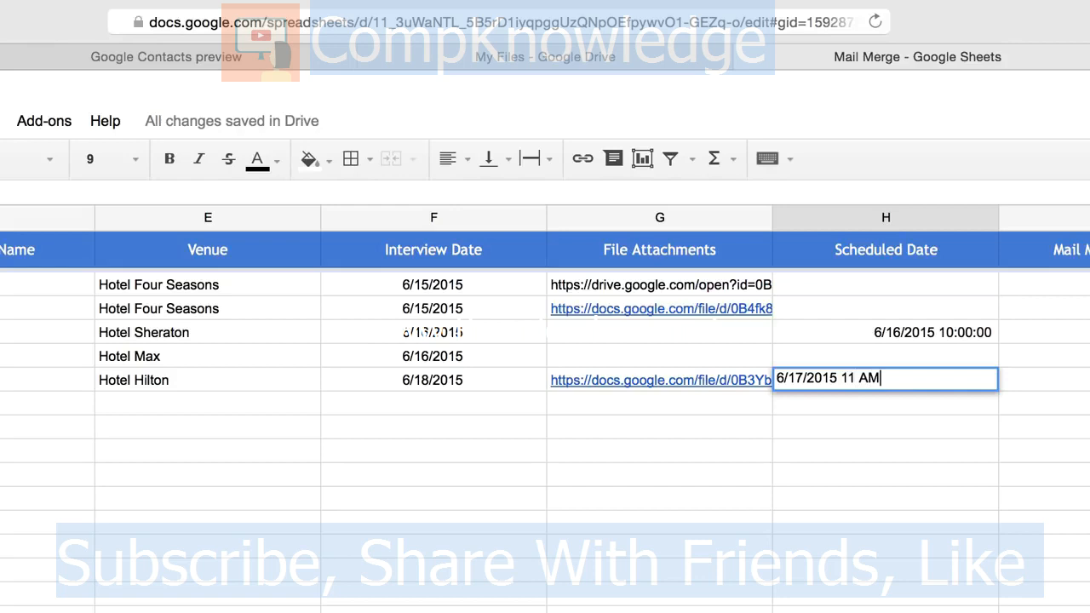
key("Return")
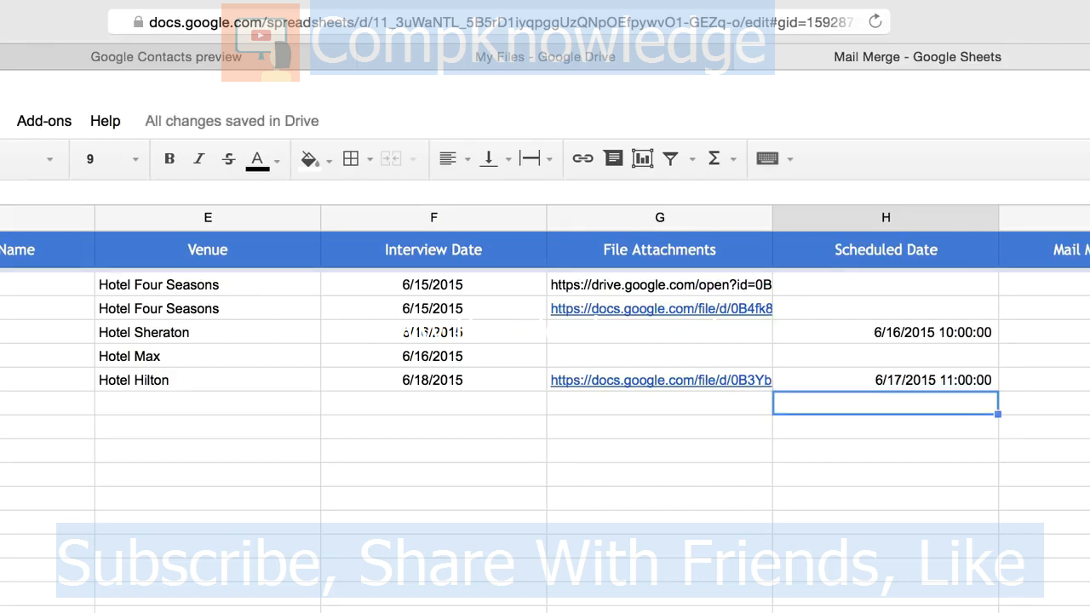
scroll(104, 554, "left", 3)
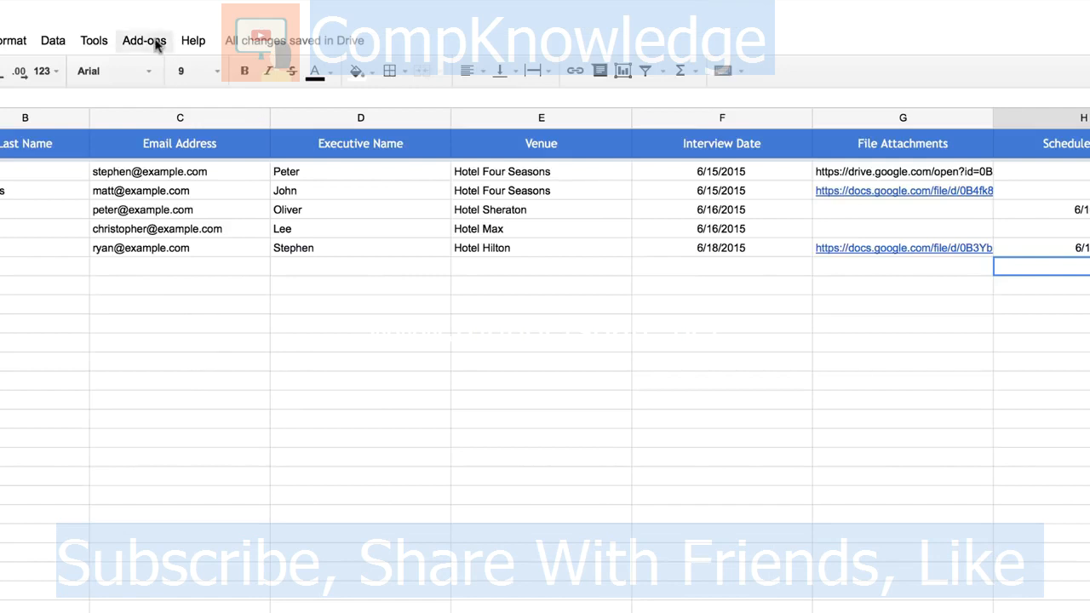
Step: Open Configure Mail Merge and keep the current sender email address
left_click(55, 120)
mouse_move(226, 78)
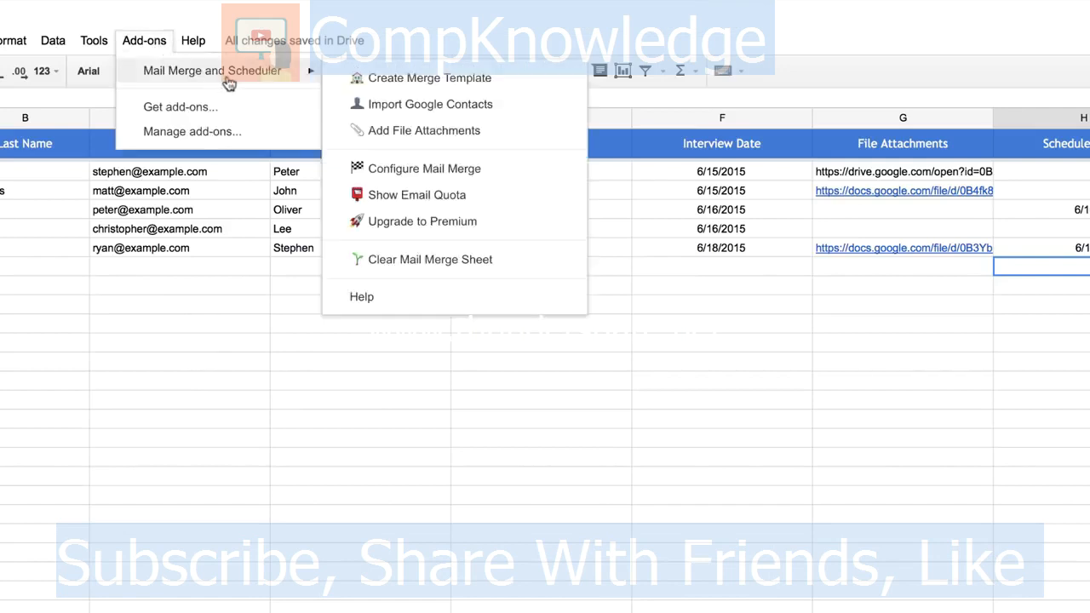
left_click(466, 166)
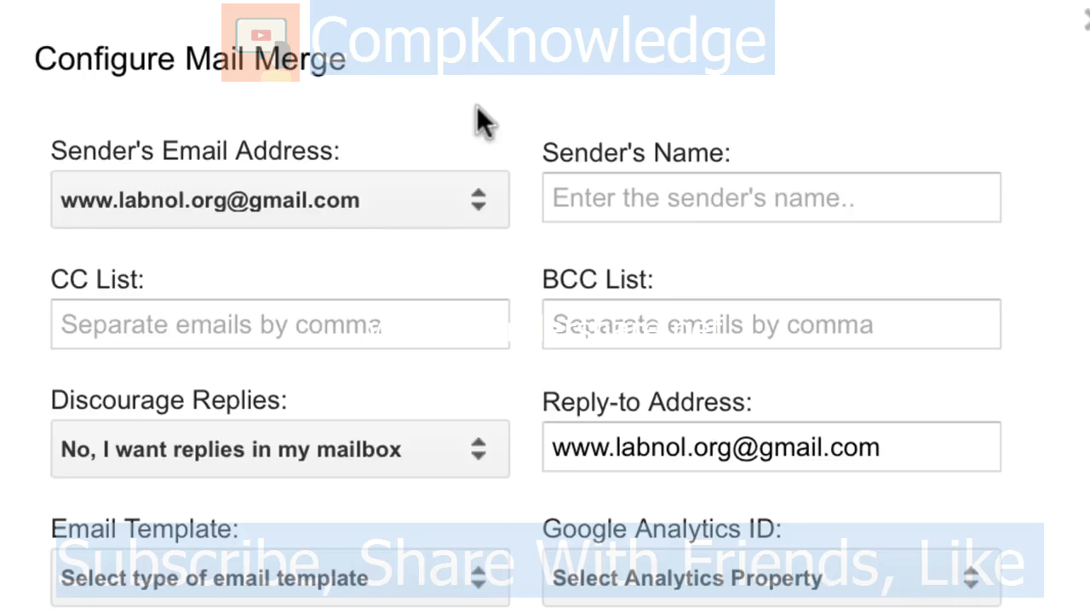
left_click(463, 200)
left_click(578, 75)
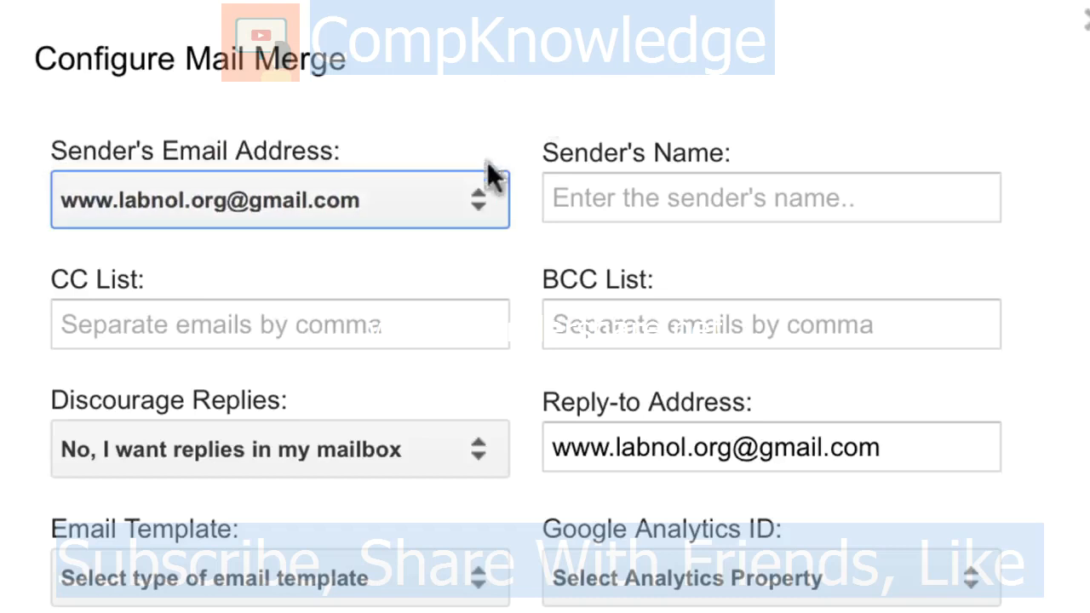
left_click(467, 201)
left_click(461, 201)
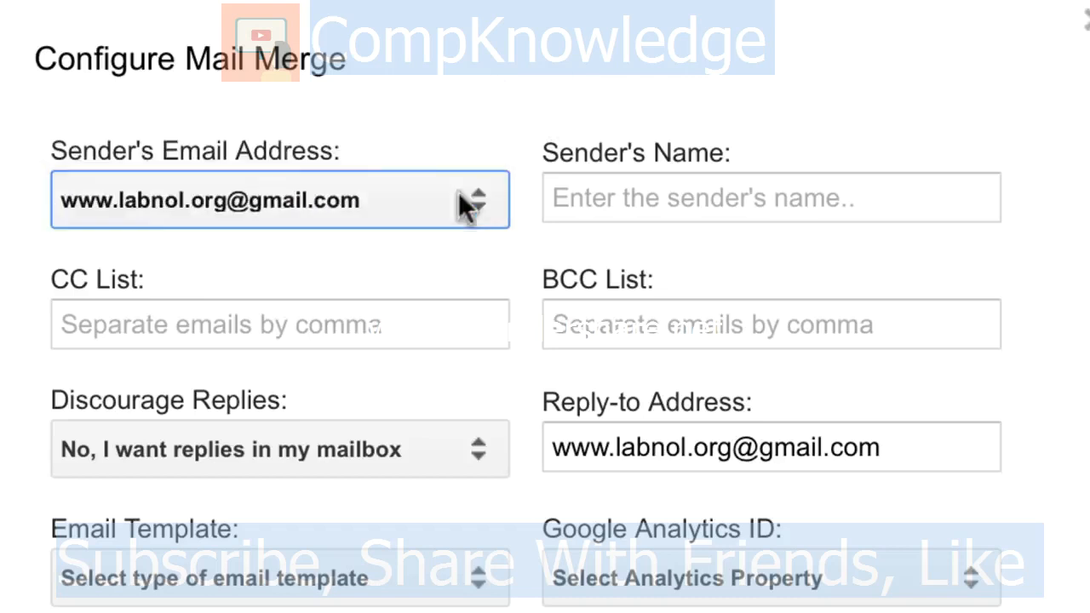
Step: Fill in the sender's name, leaving the CC and BCC lists empty
left_click(744, 190)
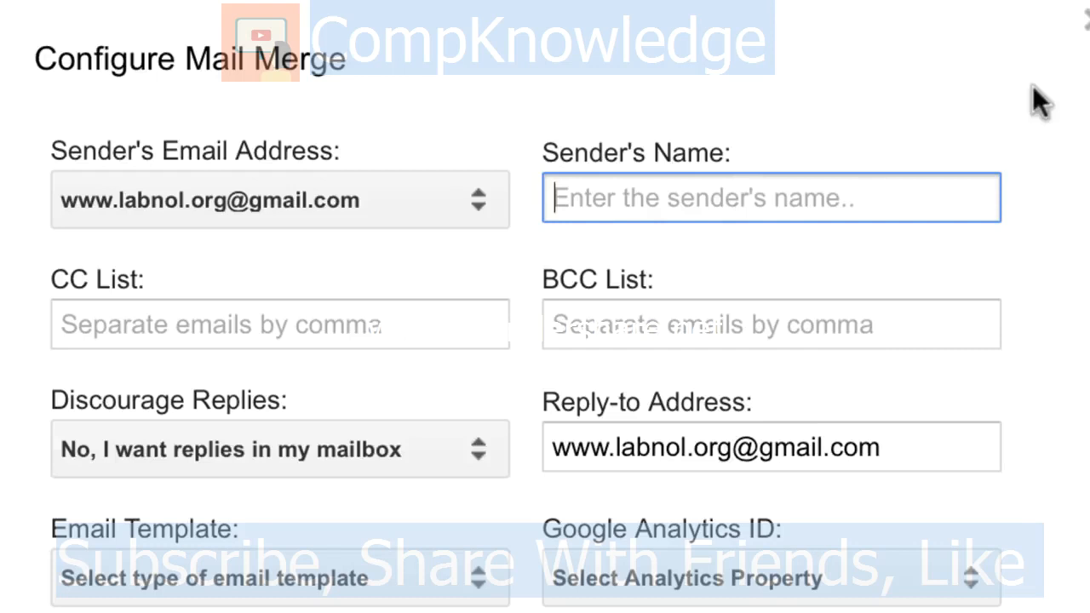
left_click(377, 292)
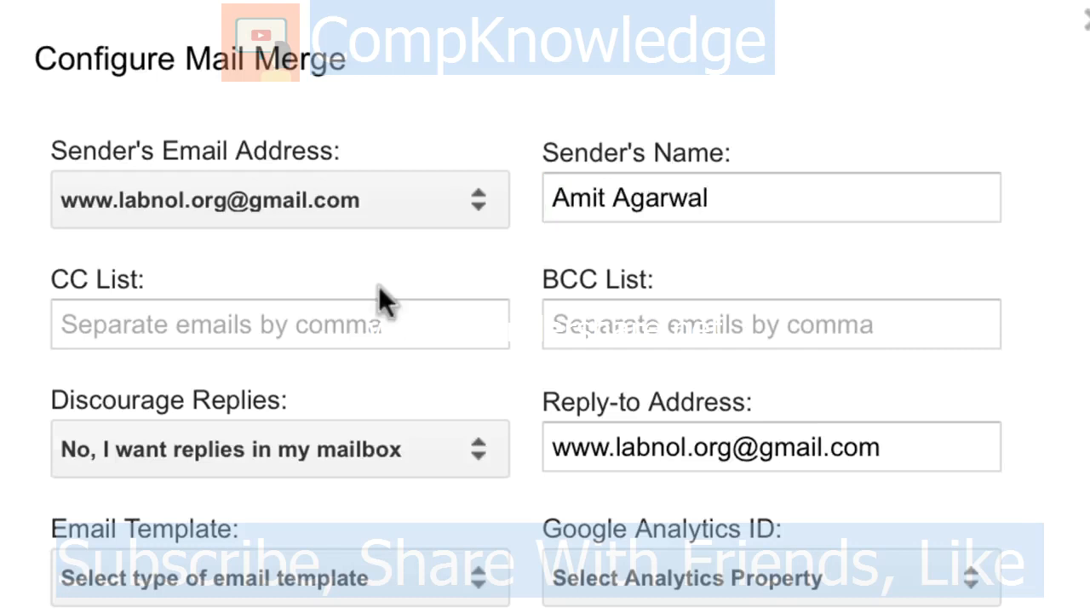
left_click(372, 335)
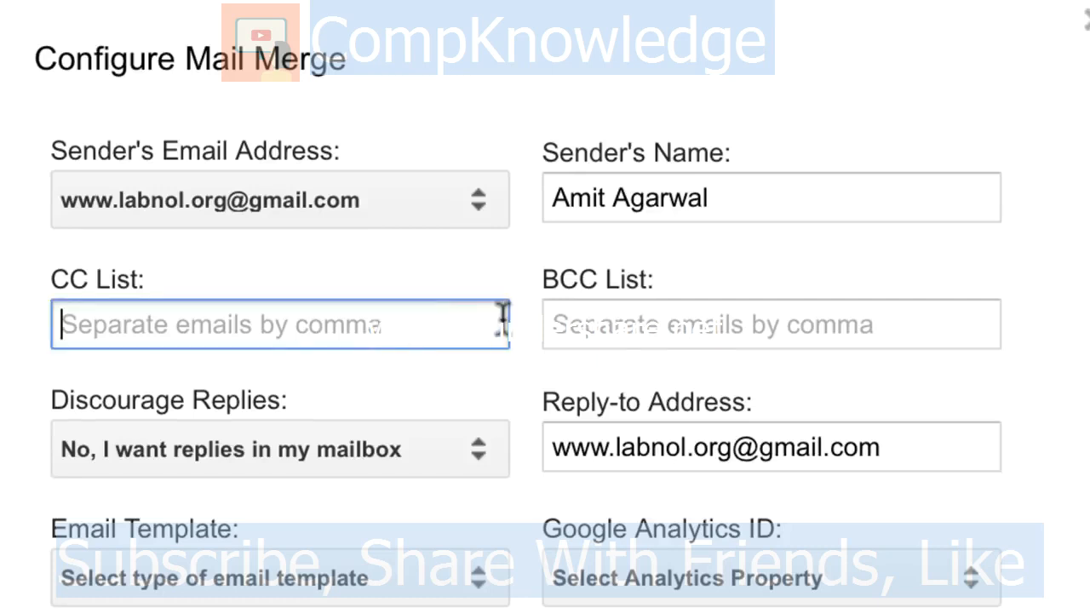
left_click(719, 307)
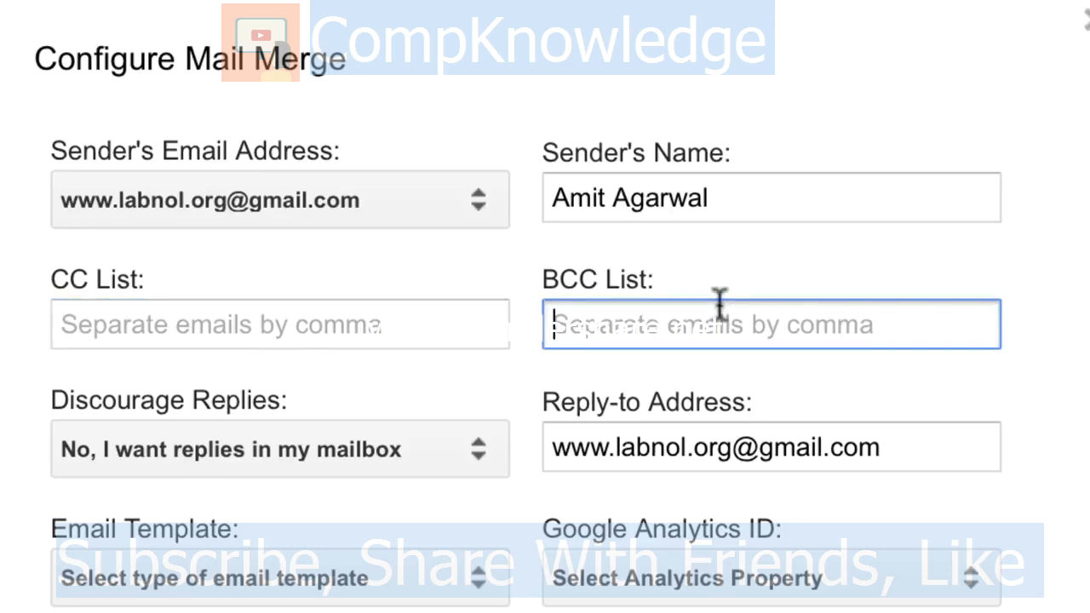
Step: Insert '+mailmerge' before the @ in the Reply-to Address
left_click(325, 371)
scroll(337, 379, "down", 5)
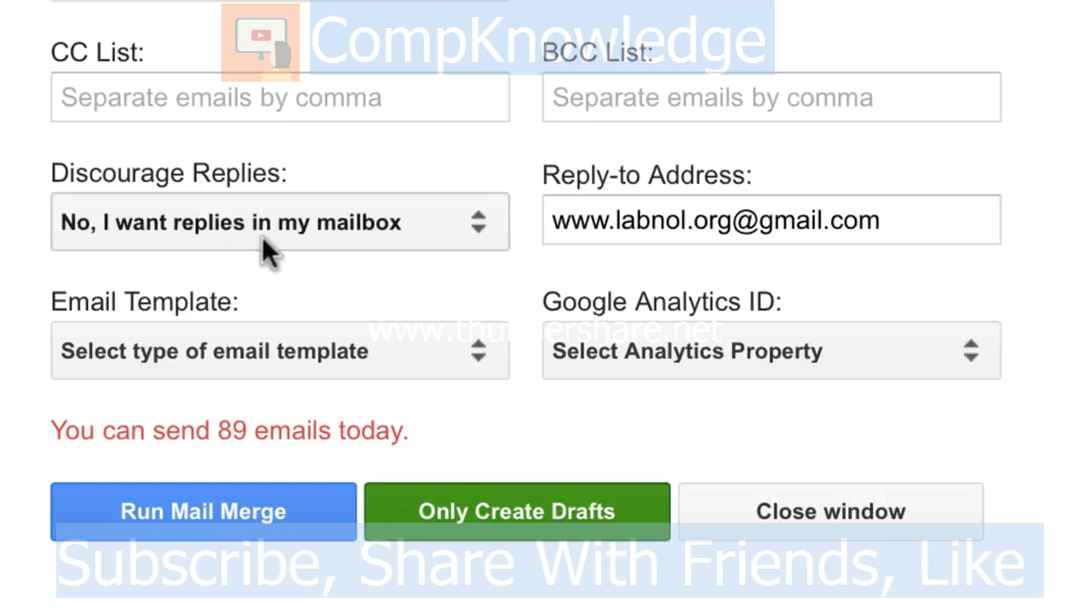
triple_click(885, 225)
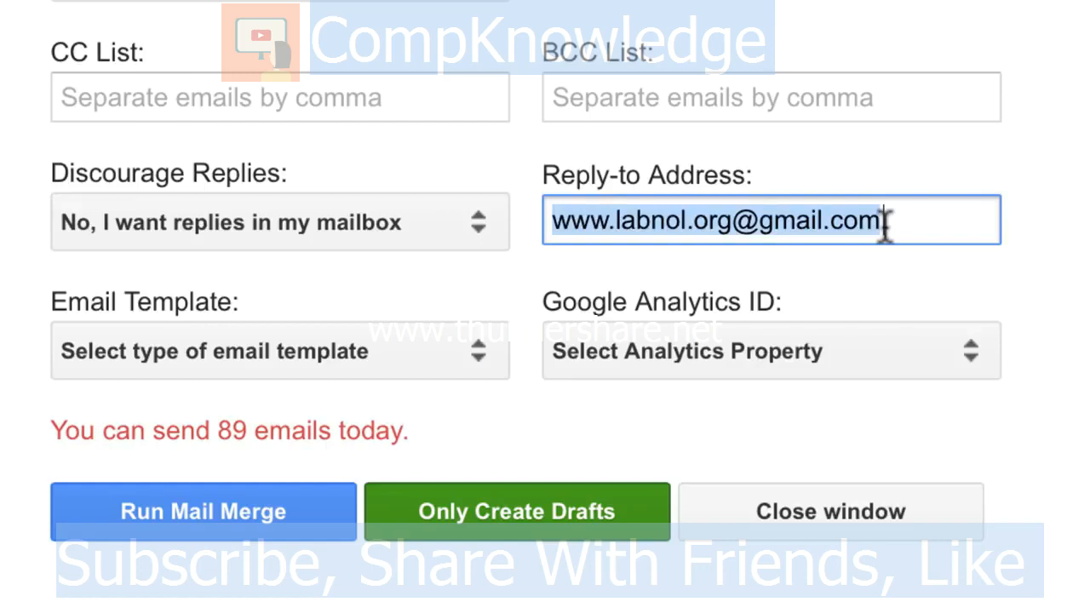
left_click(737, 223)
type("+")
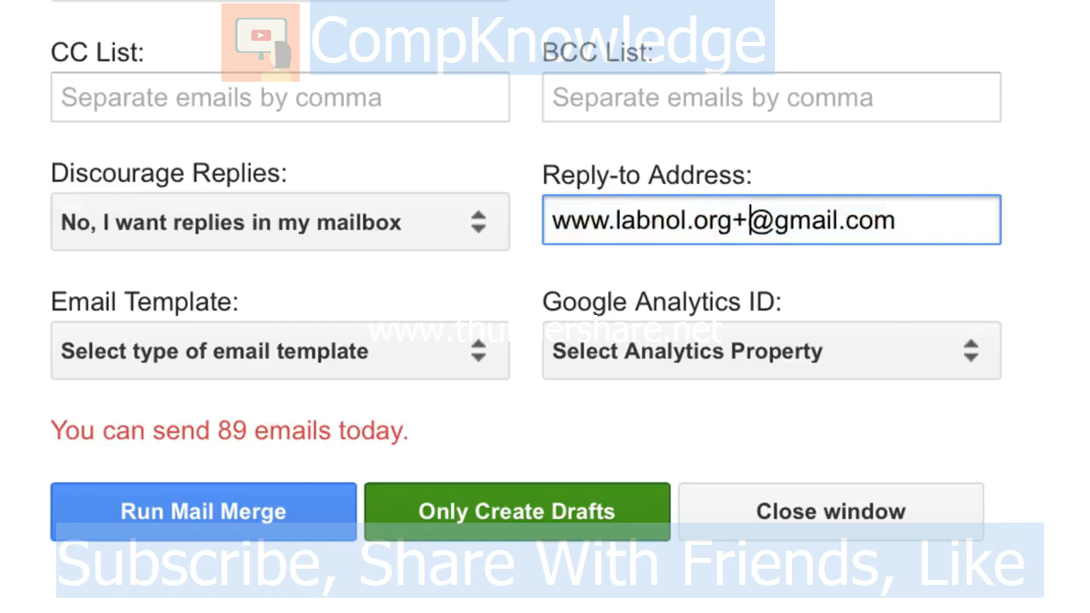
type("mailmerge")
left_click(762, 253)
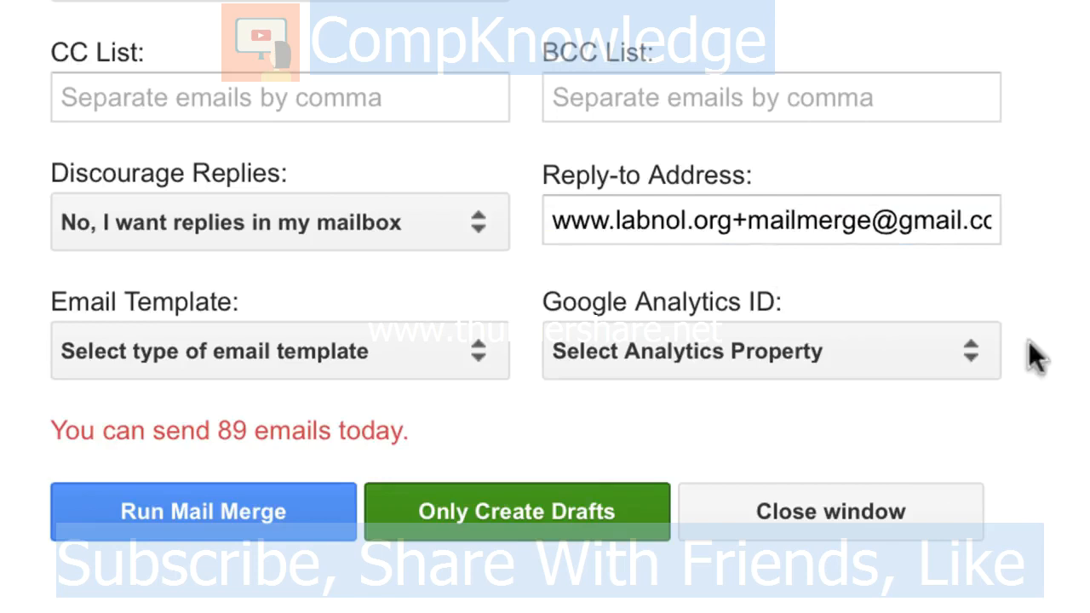
Step: Leave the Analytics property unset and set Email Template to 'Write your own template in HTML'
left_click(961, 353)
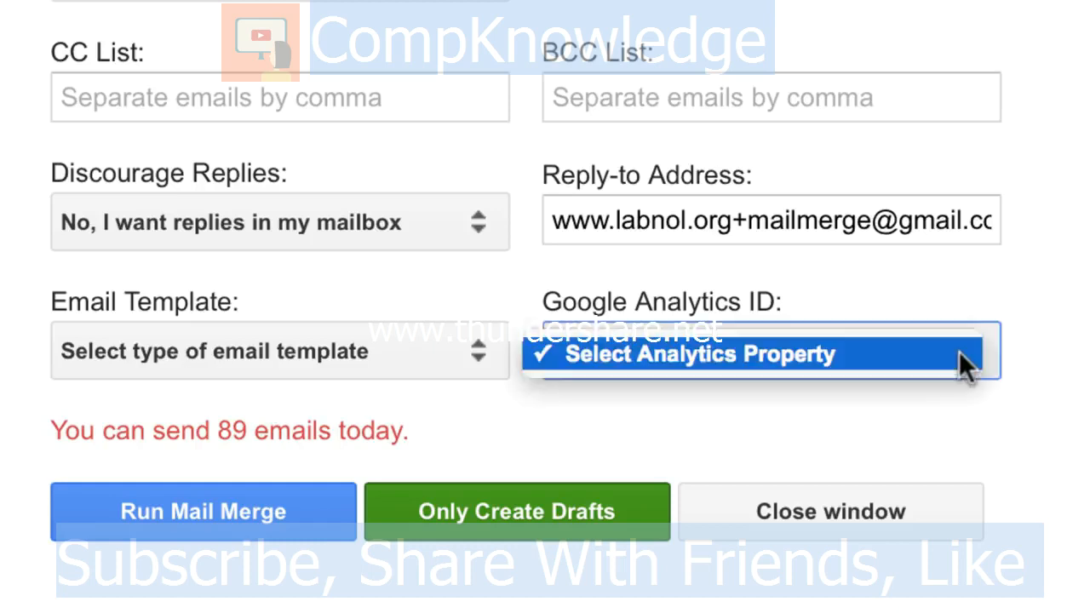
left_click(1051, 393)
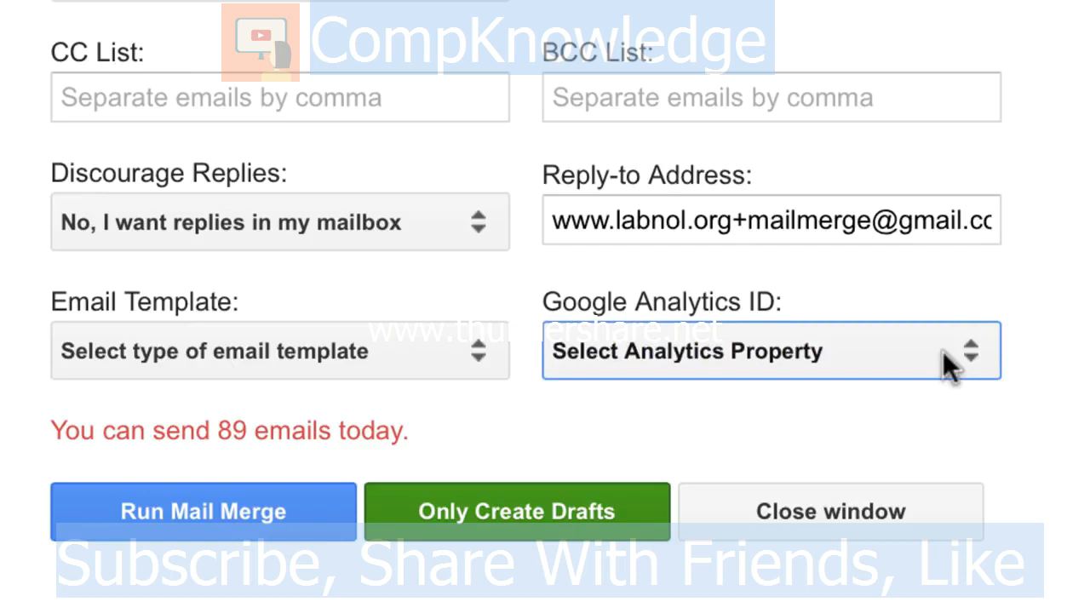
left_click(537, 388)
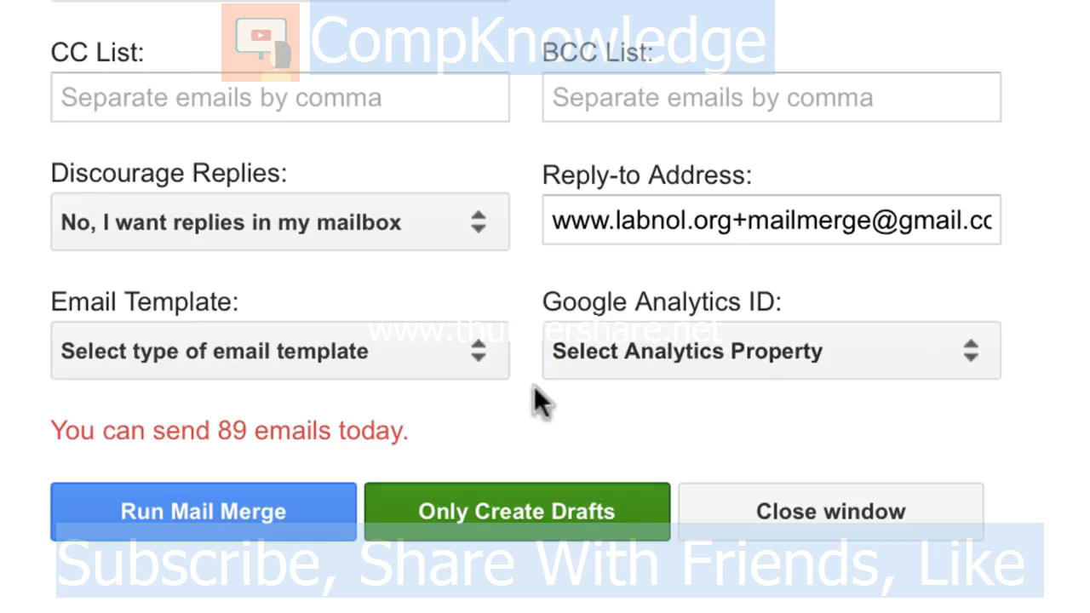
scroll(534, 366, "down", 1)
scroll(534, 350, "down", 5)
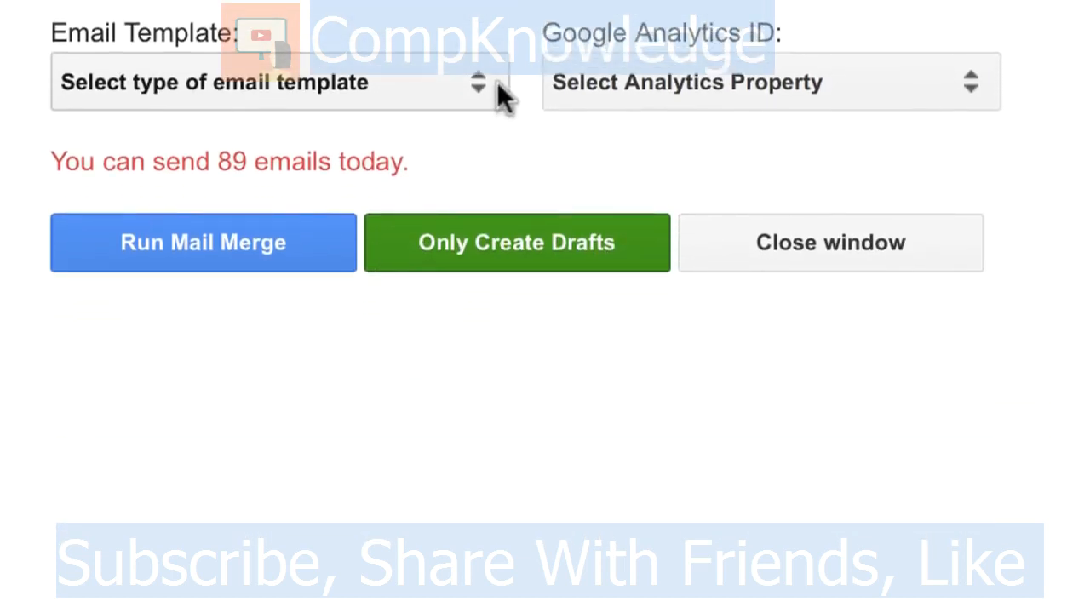
left_click(498, 83)
left_click(535, 15)
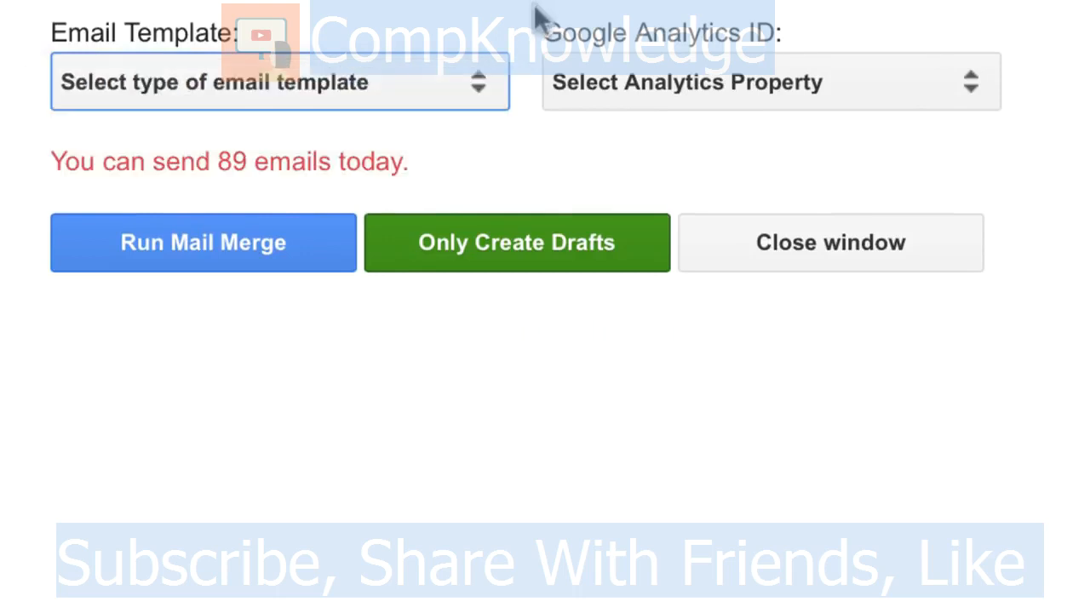
left_click(482, 75)
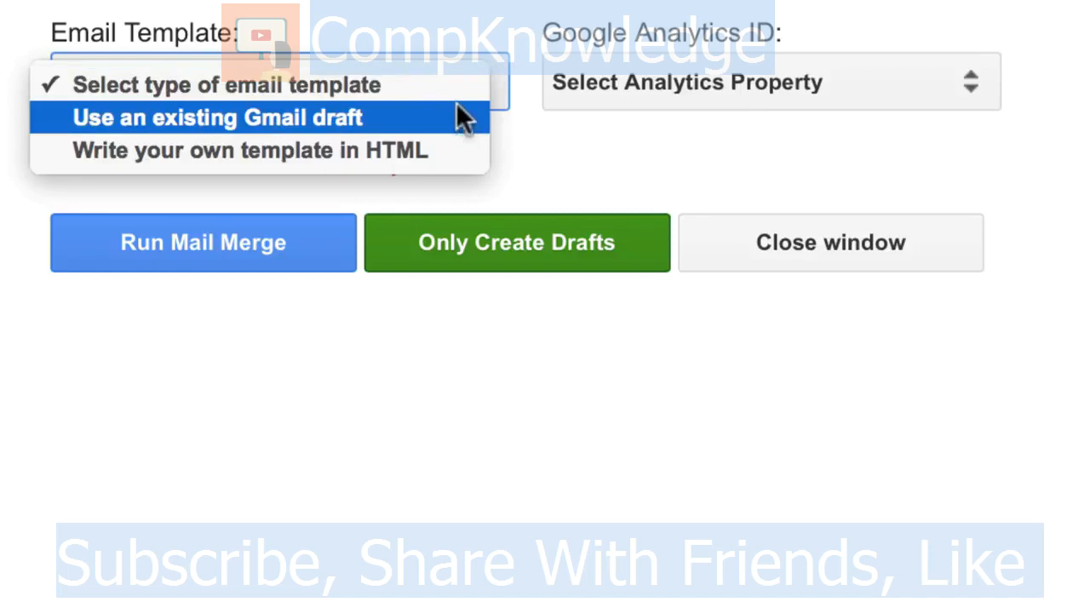
left_click(453, 134)
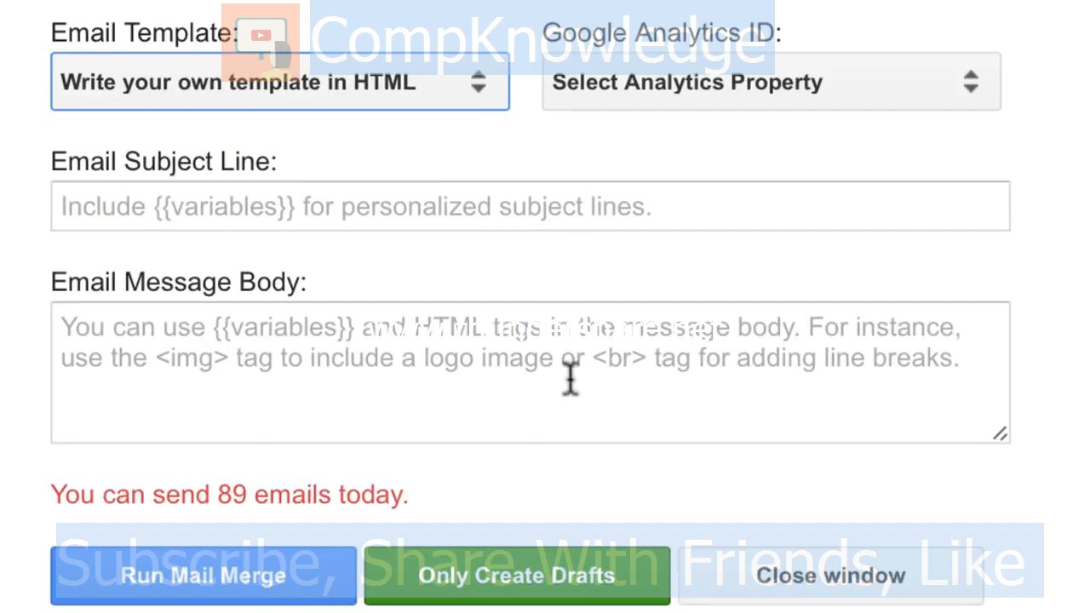
Step: Enter the subject "{{First Name}}'s meeting with {{Executive Name}}", correcting the 'First Names' typo
left_click(378, 209)
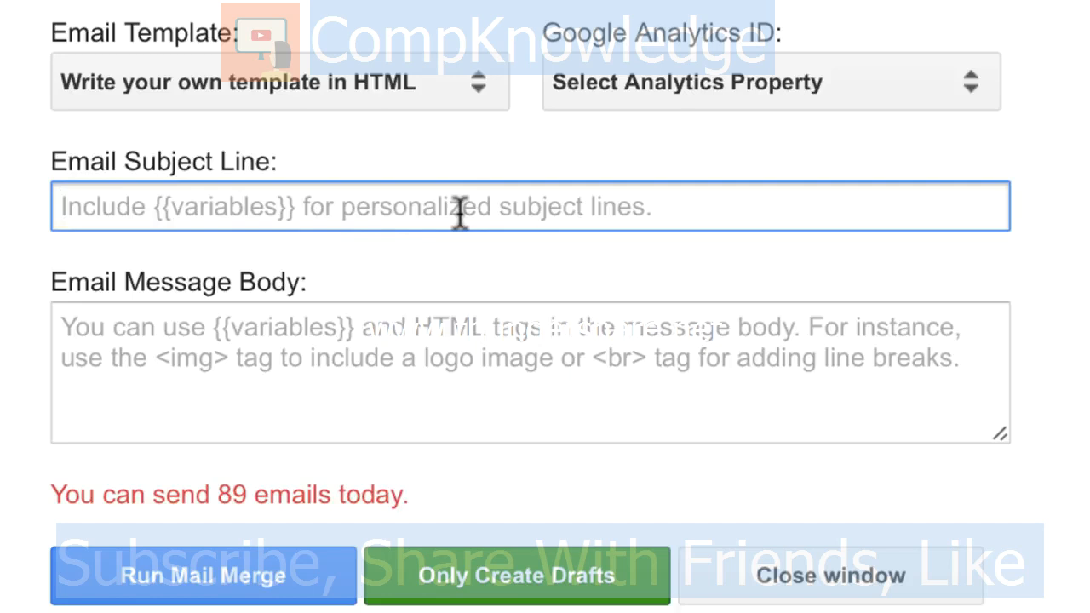
type("{{")
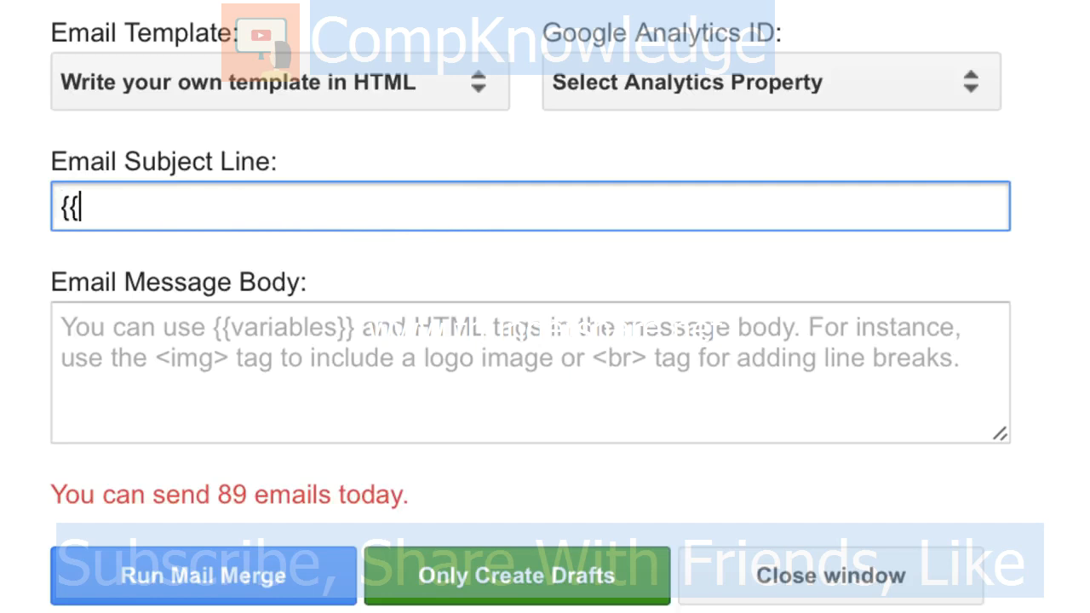
type("First Names}}")
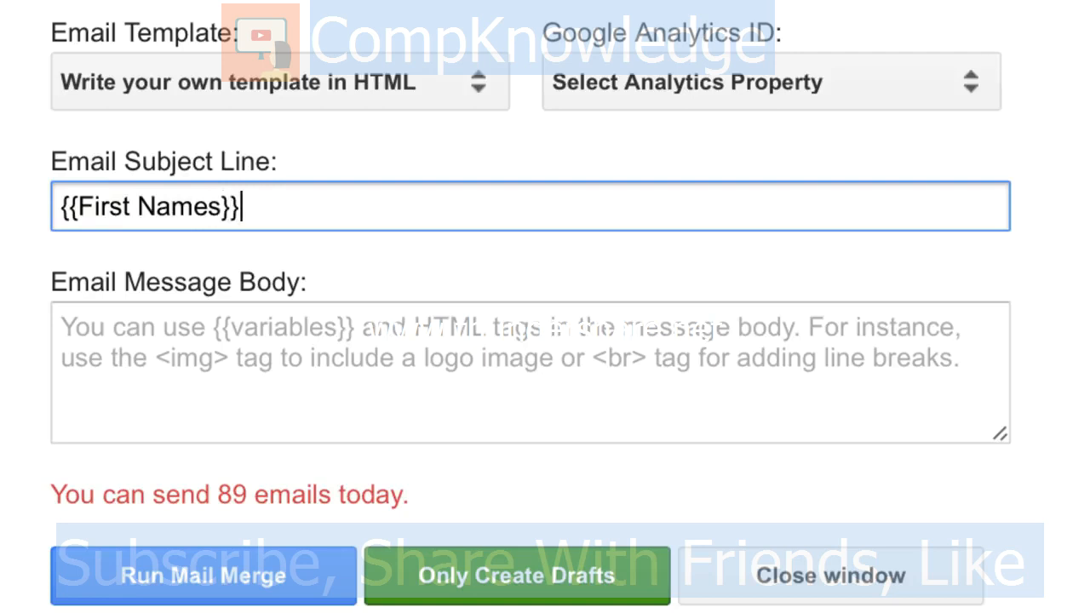
key("BackSpace")
key("BackSpace")
type("}}")
key("Left")
key("Left")
key("BackSpace")
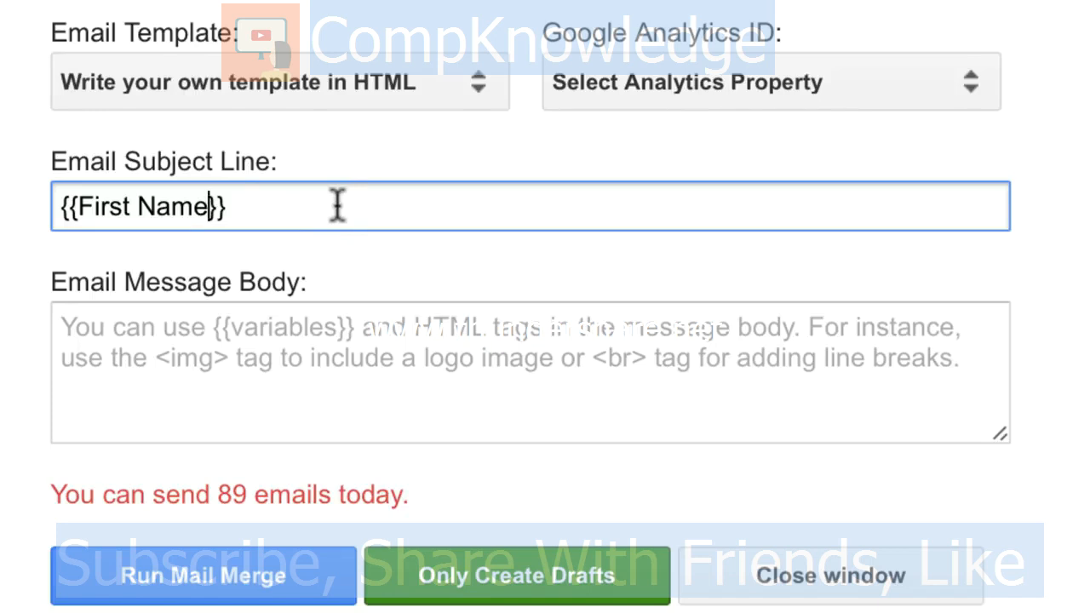
key("Right")
key("Right")
type("'s mee")
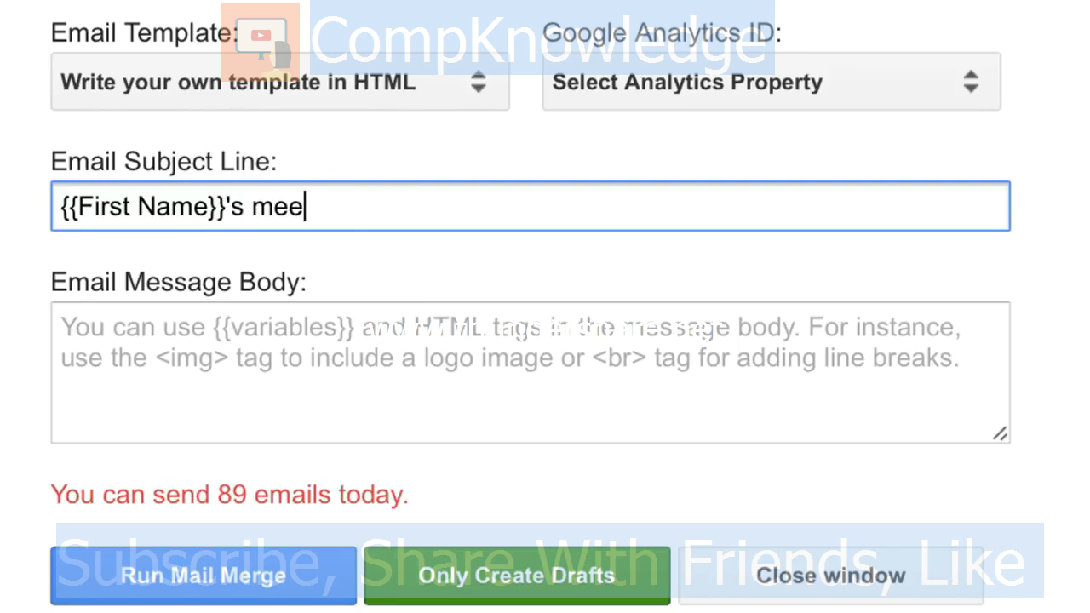
type("ting with {{")
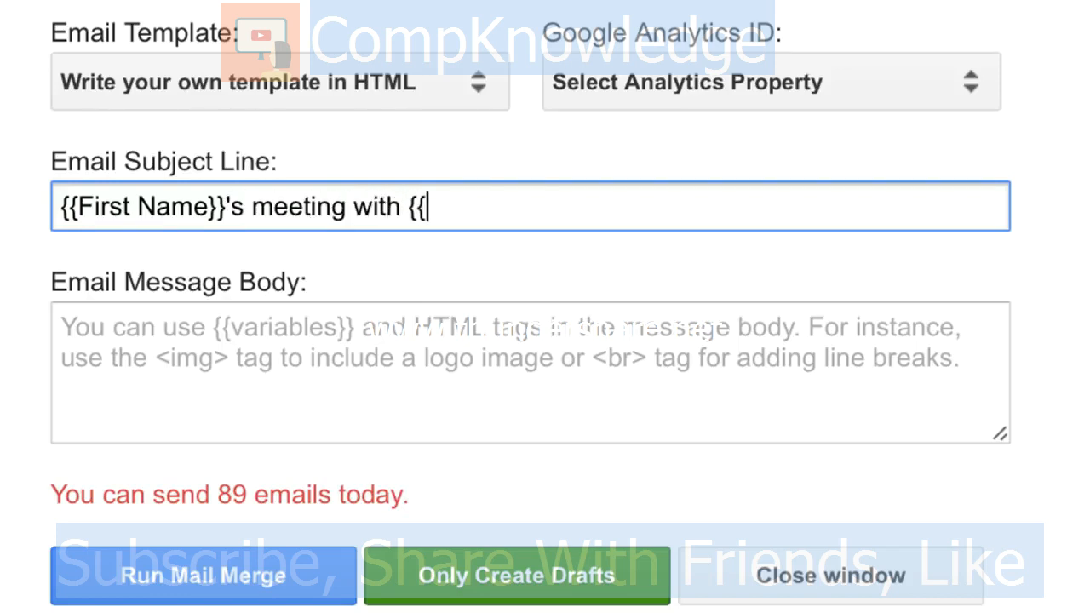
type("Executiv")
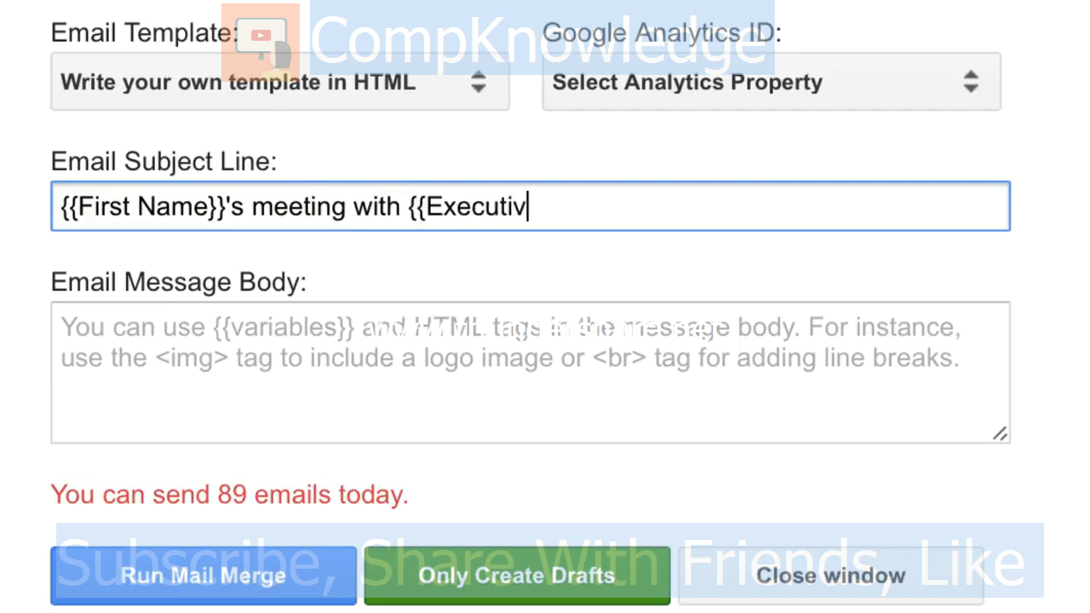
type("e Name}}")
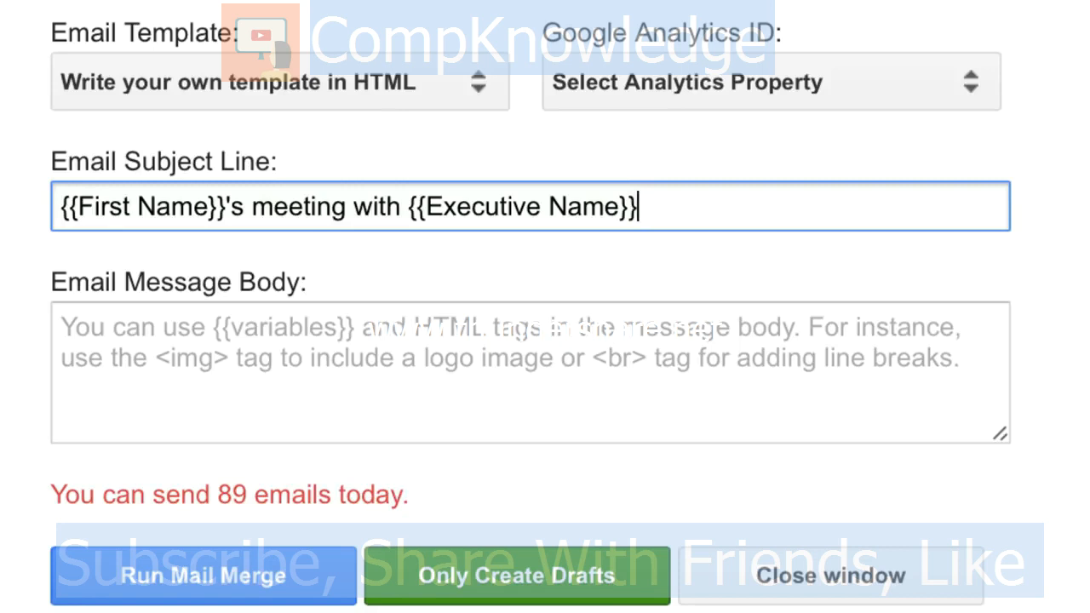
left_click(429, 407)
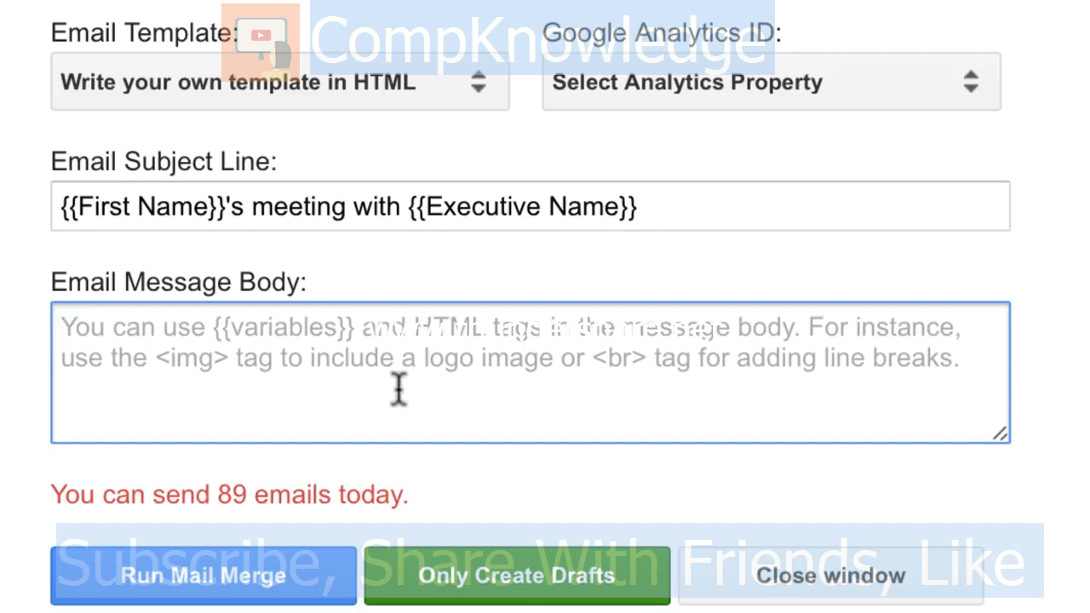
Step: Write the body 'Dear {{First Name}},' with {{Executive name}}, {{Interview Date}}, {{Venue}}, ending 'See you!'
type("Dear {{First Name}},")
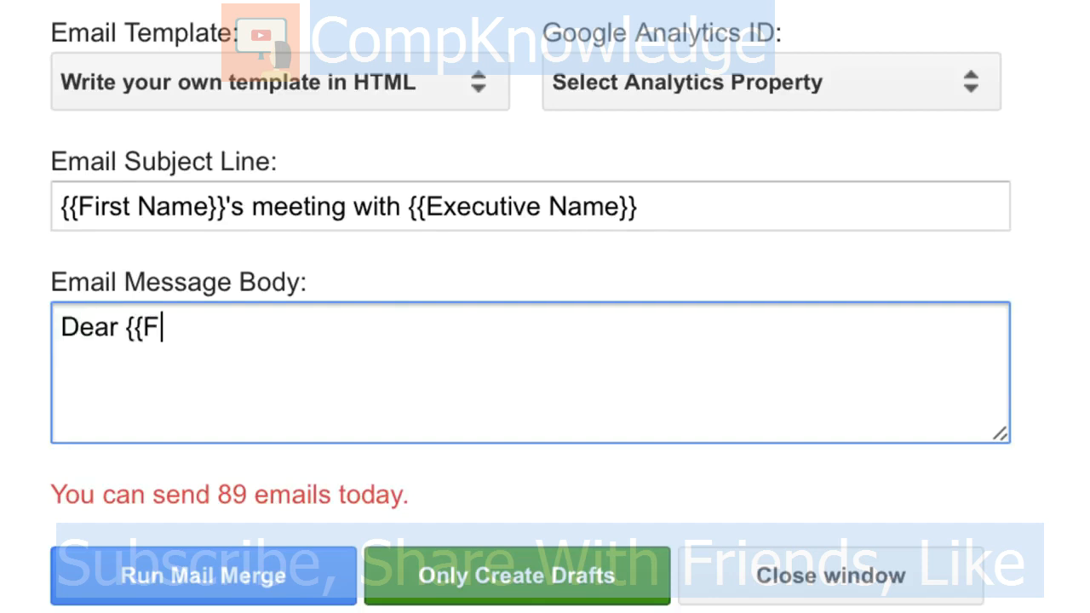
key("Return")
key("Return")
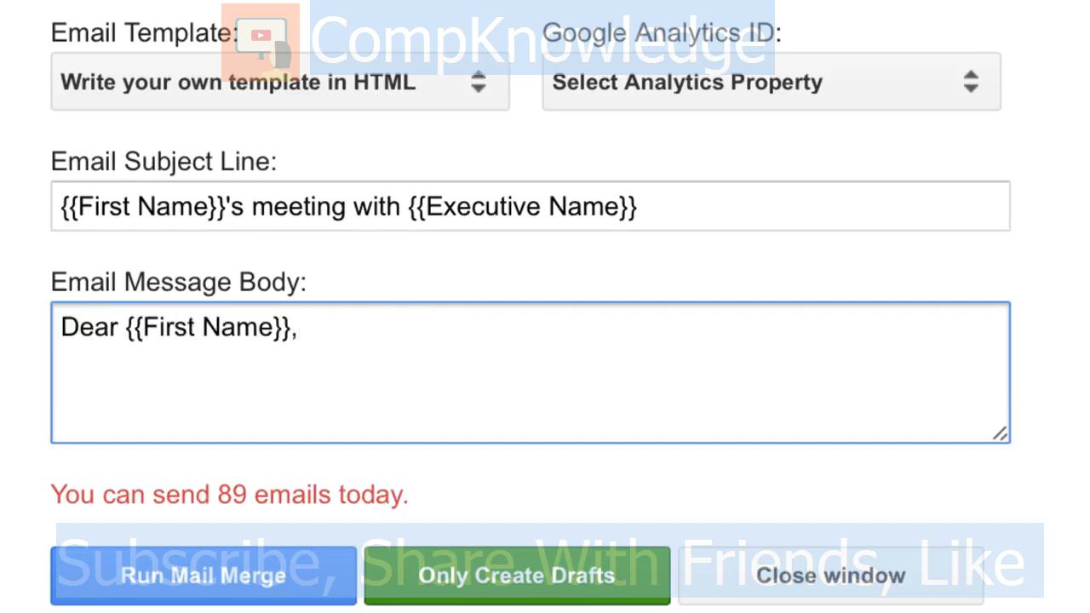
type("Your meeting with {{Executive ")
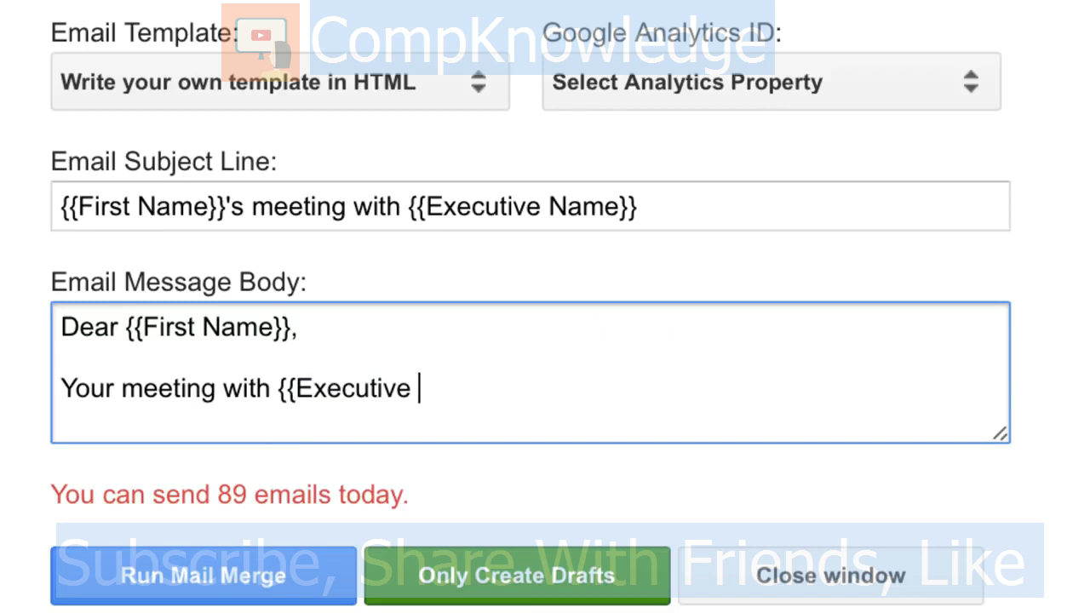
type("name}} is s")
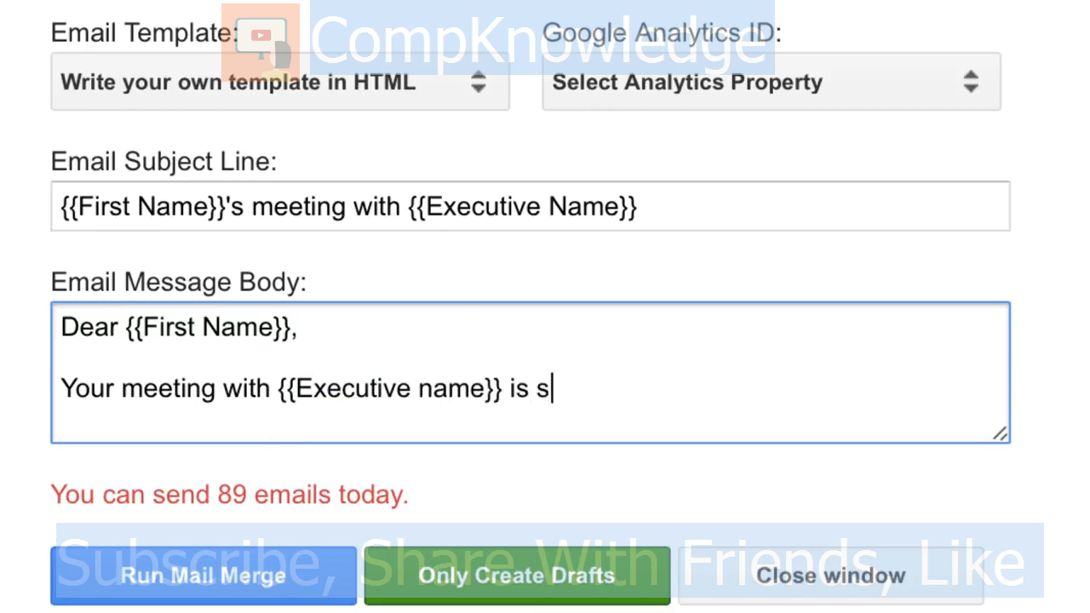
type("cheduled for {{I")
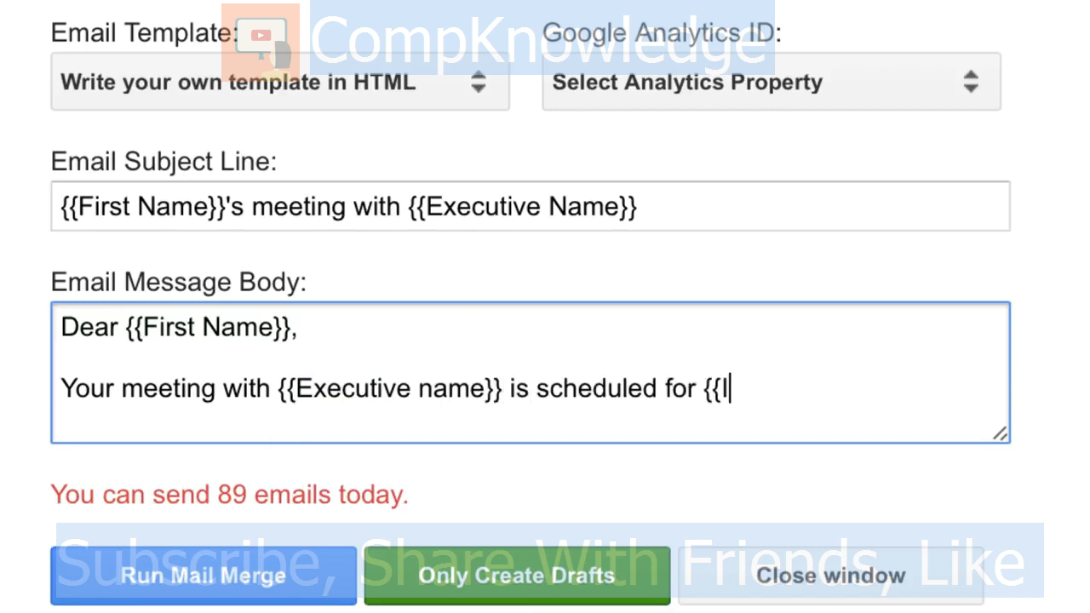
type("nterview Date}}")
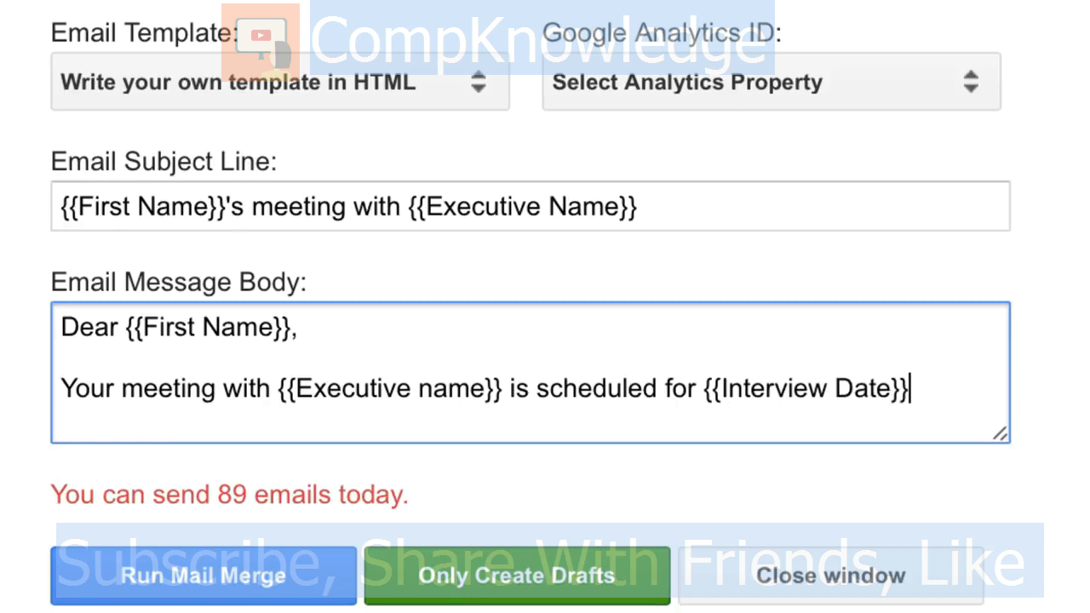
type(" at {{Venue}}. See you")
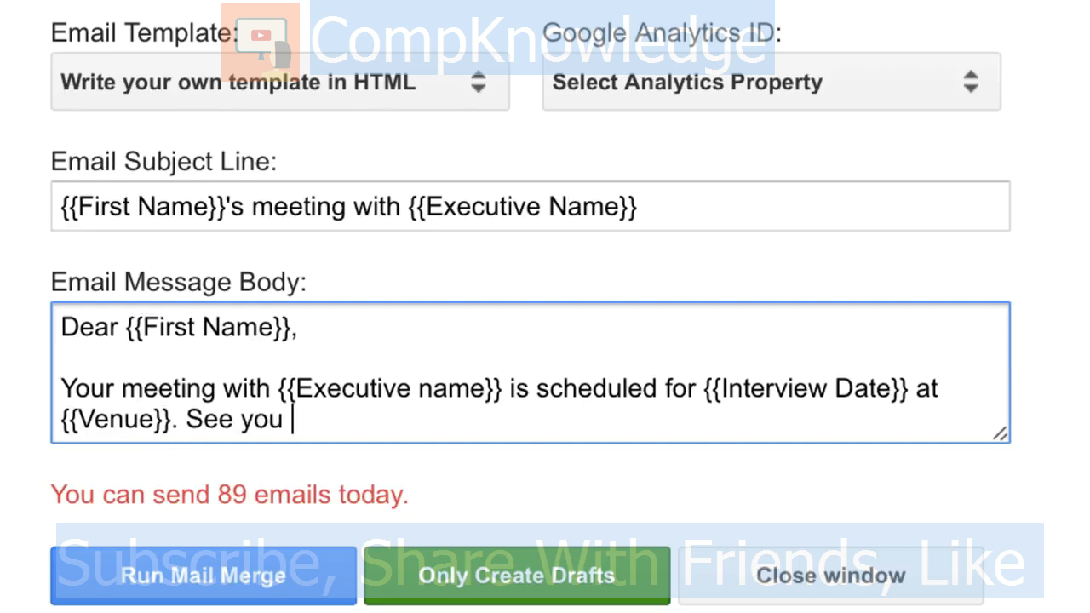
key("BackSpace")
type("!")
Step: Italicise {{Venue}} with <i></i> tags, then select the HTML Mail editor's sample text
left_click(940, 389)
key("Right")
type("<")
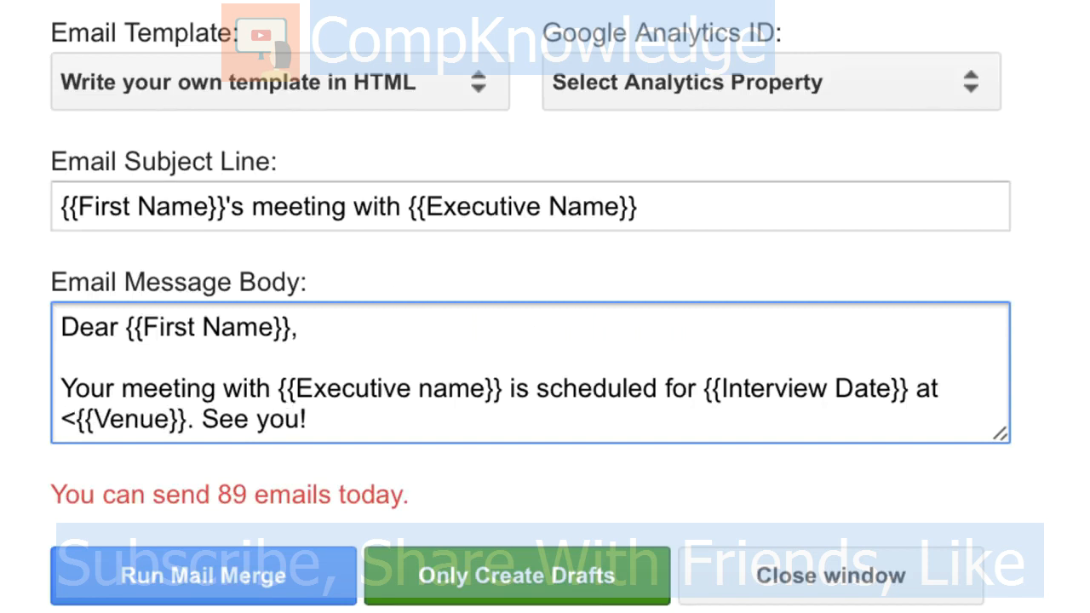
type("i>")
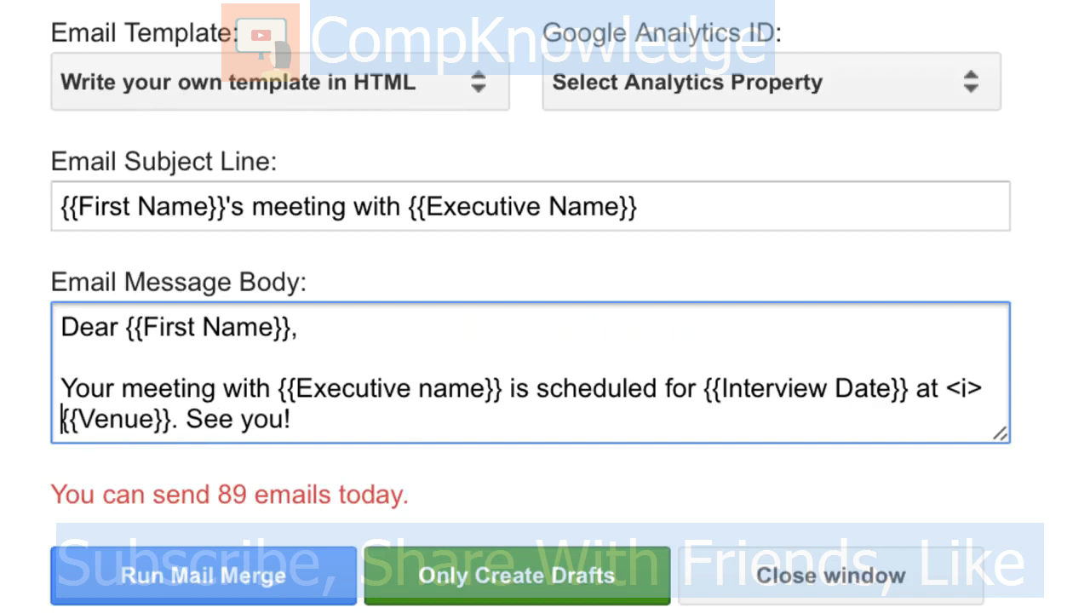
key("Right")
key("Right")
key("Right")
key("Right")
key("Right")
key("Right")
key("Right")
key("Right")
key("Right")
type("</i>")
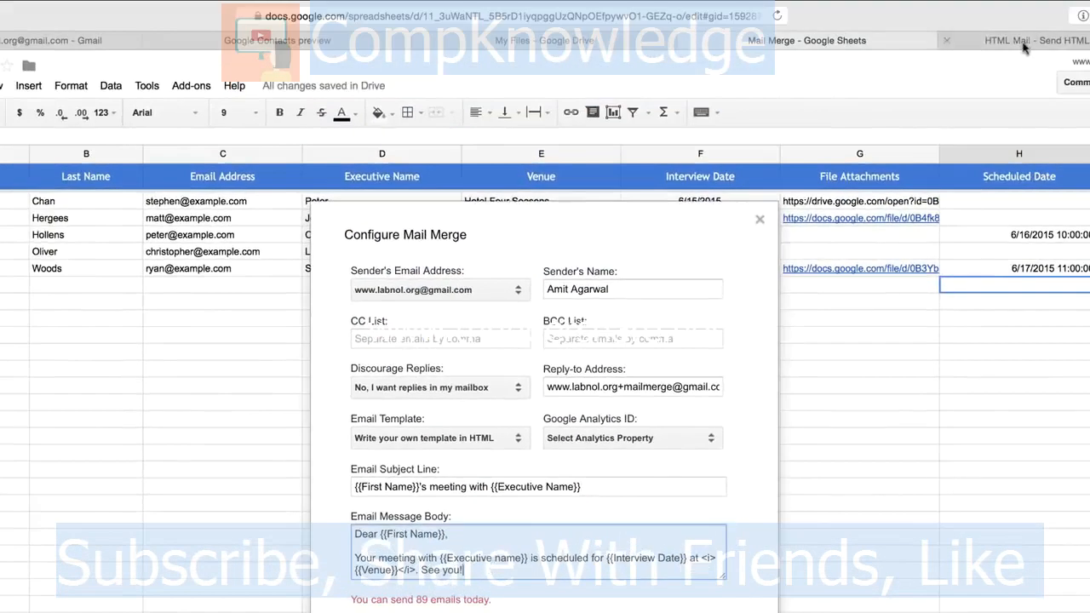
left_click(1024, 47)
key("super+a")
Step: Draft a sample message in HTML Mail with {{Executive Name}} highlighted in yellow
type("Dear {{First Name}")
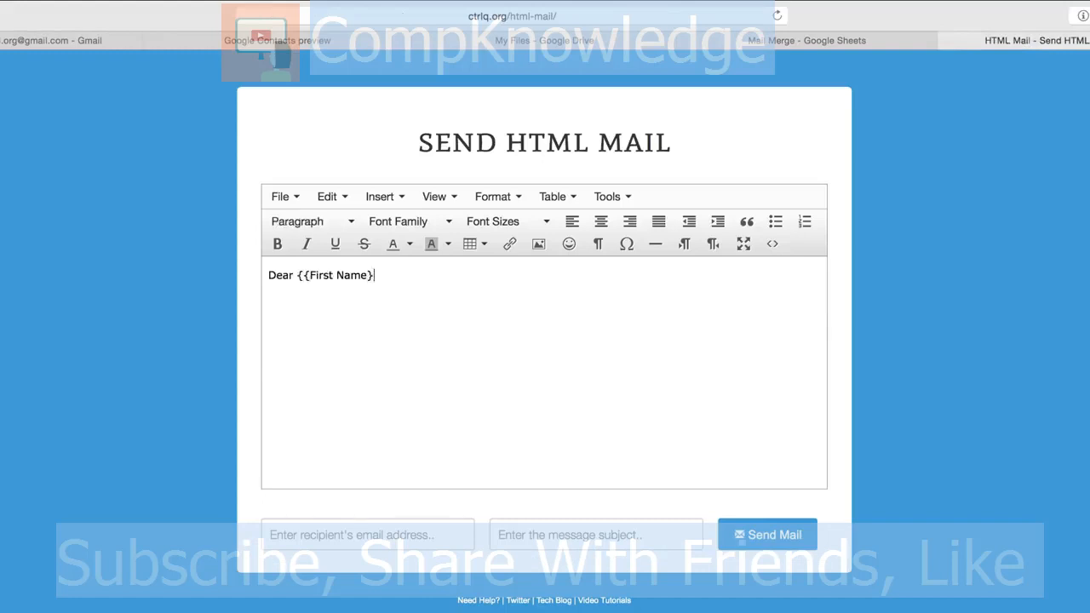
type("} Your meeting with {{Ex")
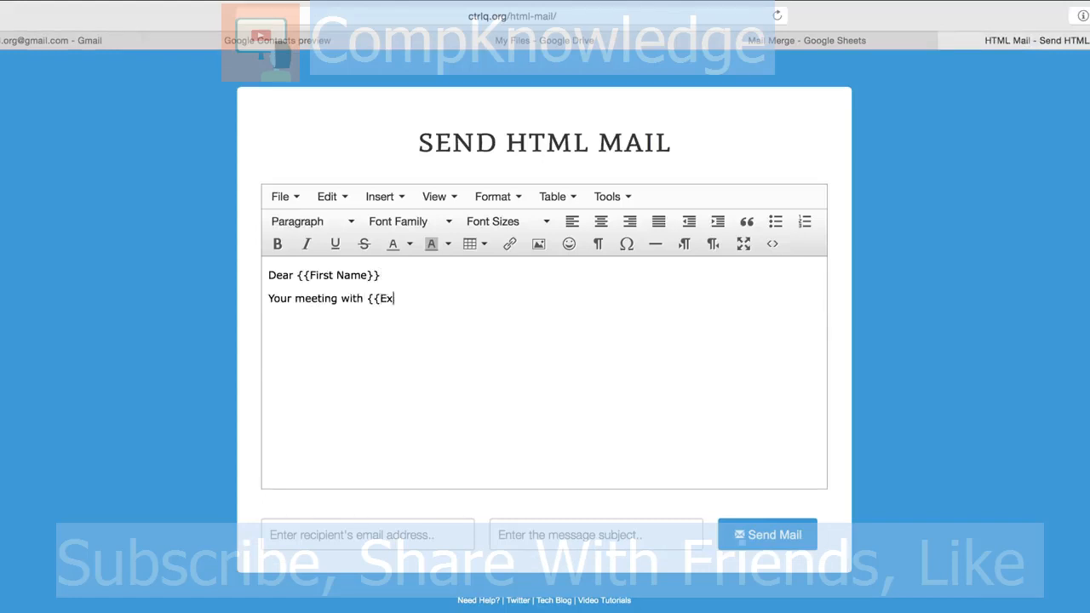
type("ecutive Name}} is ....")
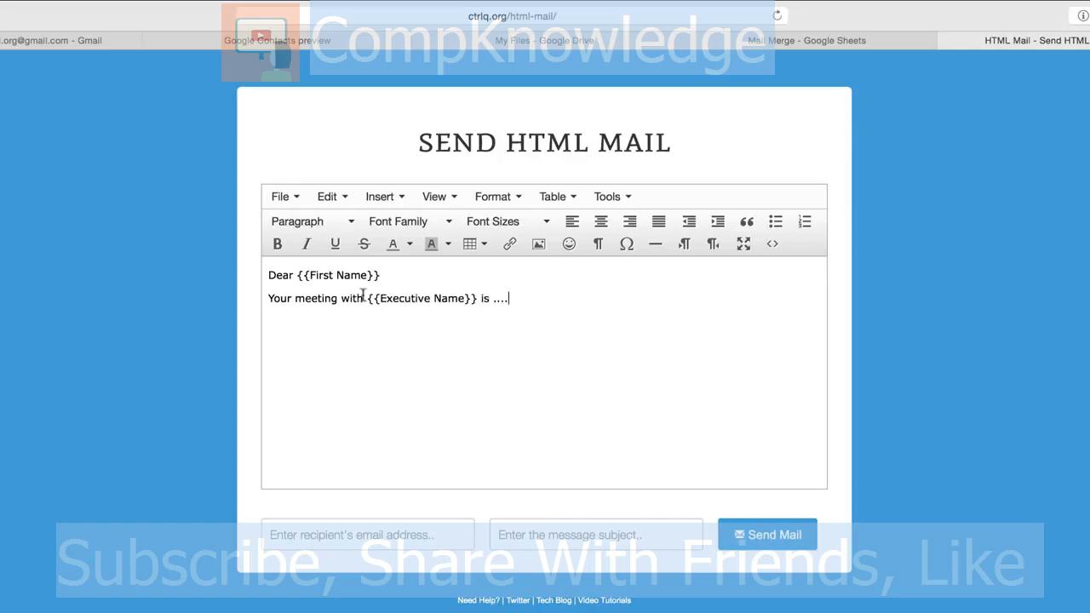
left_click_drag(367, 298, 478, 298)
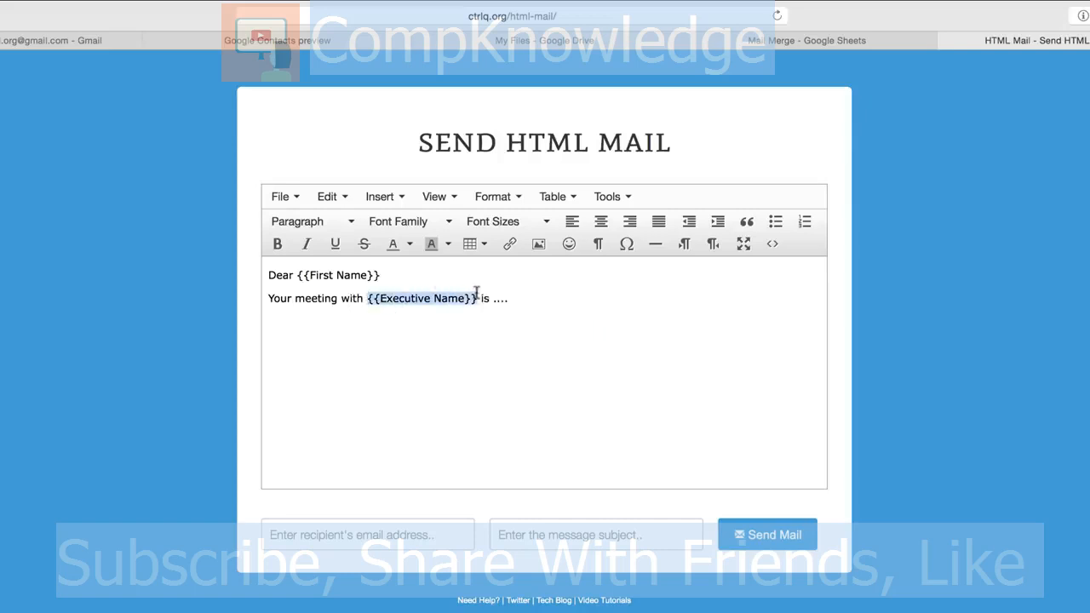
left_click(448, 243)
left_click(458, 319)
left_click(448, 344)
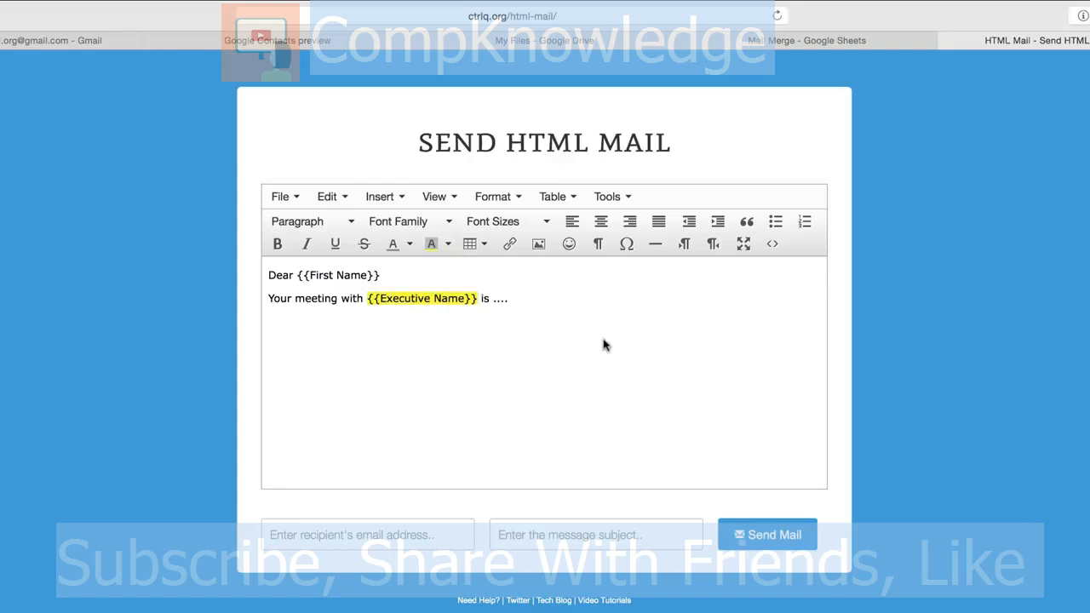
Step: Inspect and select the message's HTML source, then return to the mail merge settings
left_click(779, 249)
left_click_drag(654, 307, 300, 243)
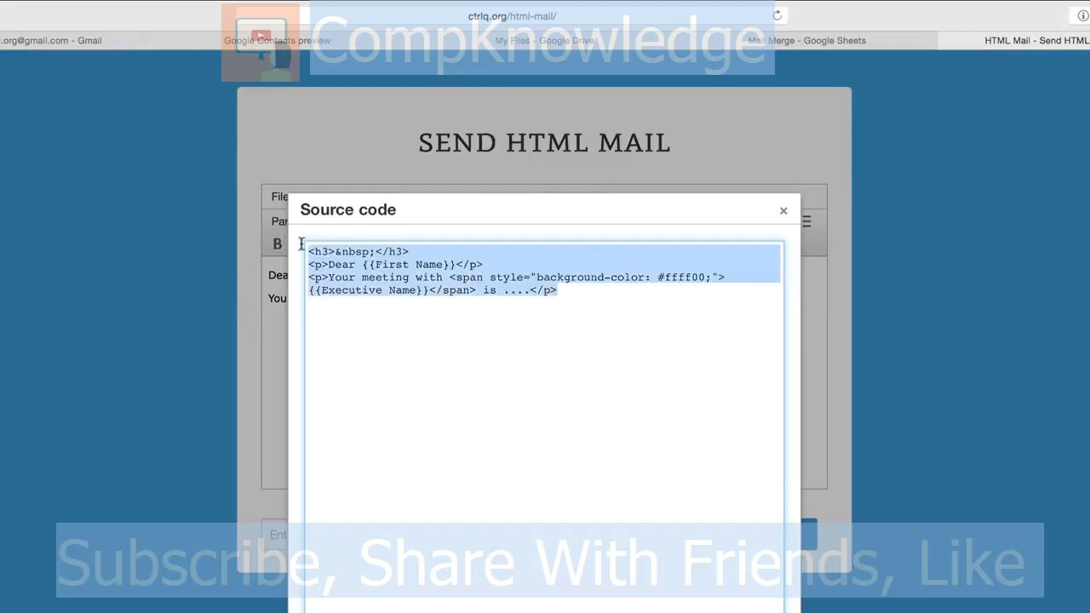
key("Escape")
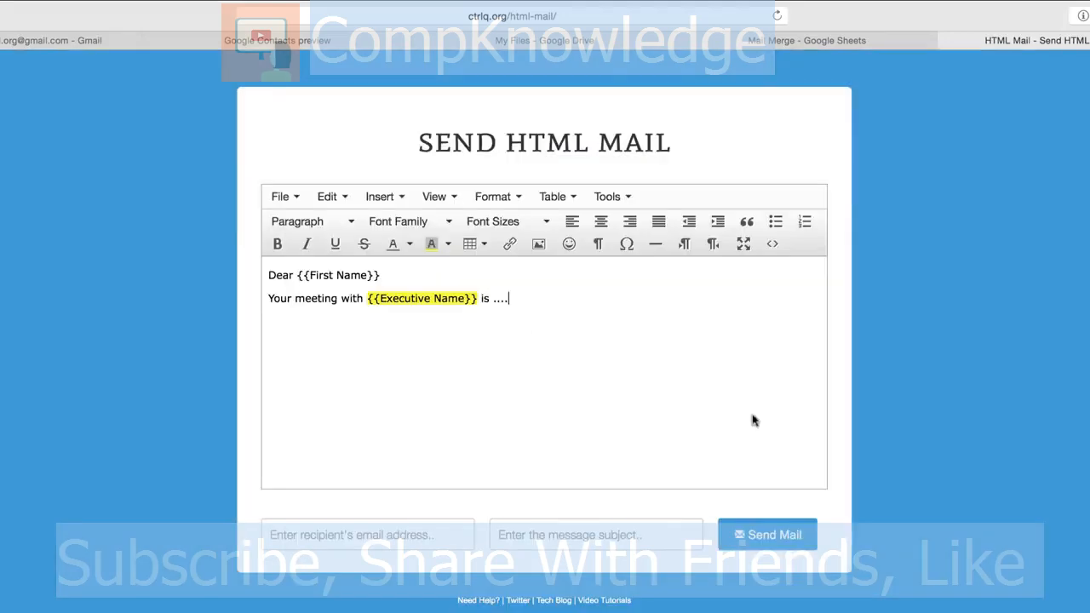
left_click(827, 43)
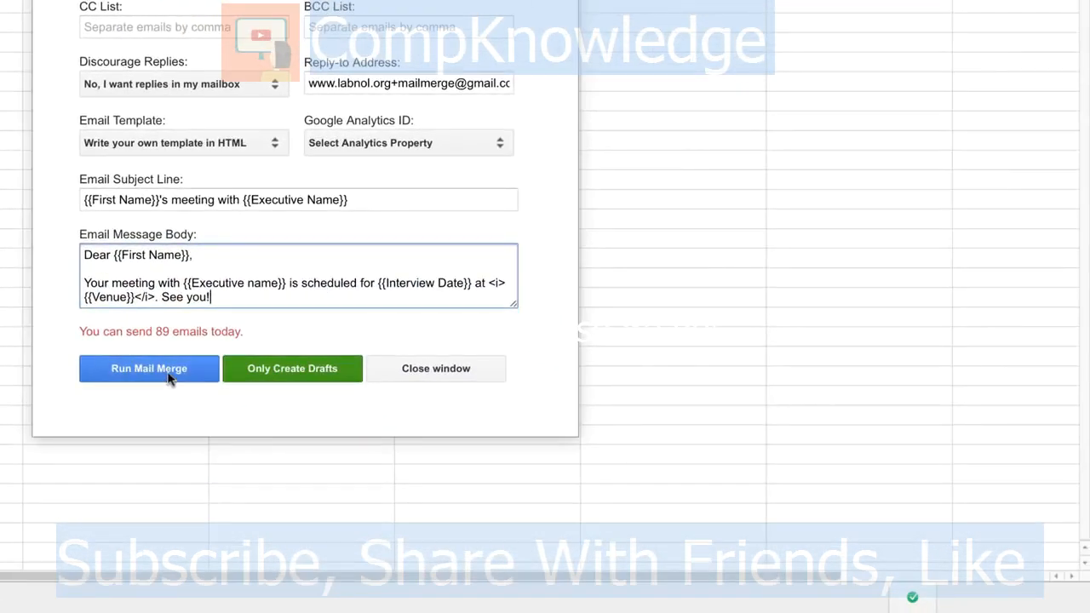
Step: Run the mail merge and check the status column: three rows MAIL SENT, two SCHEDULED
left_click(168, 378)
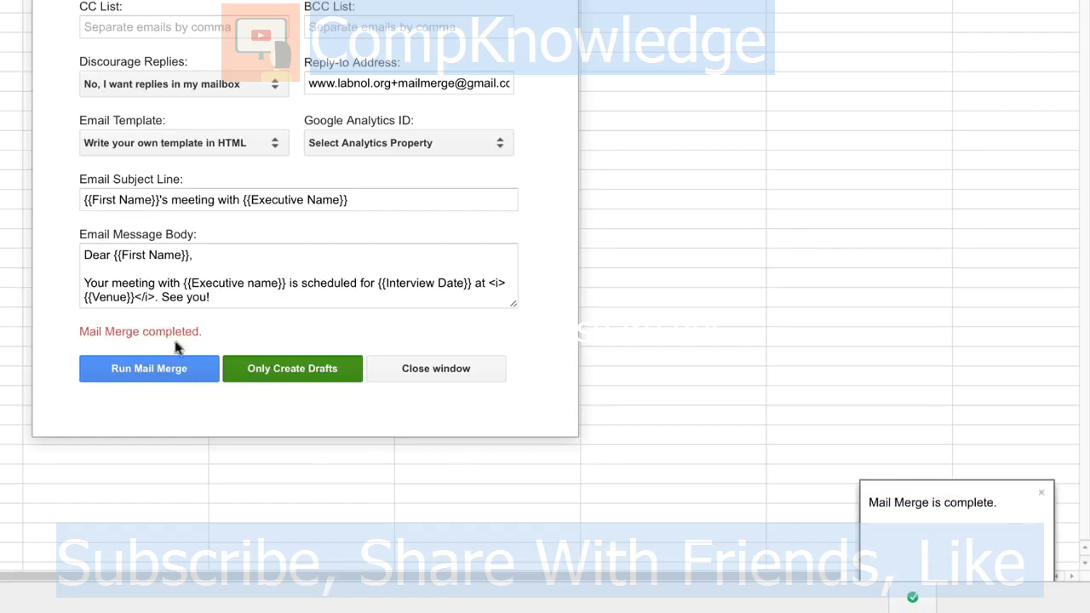
left_click(448, 371)
scroll(448, 373, "right", 5)
left_click(767, 220)
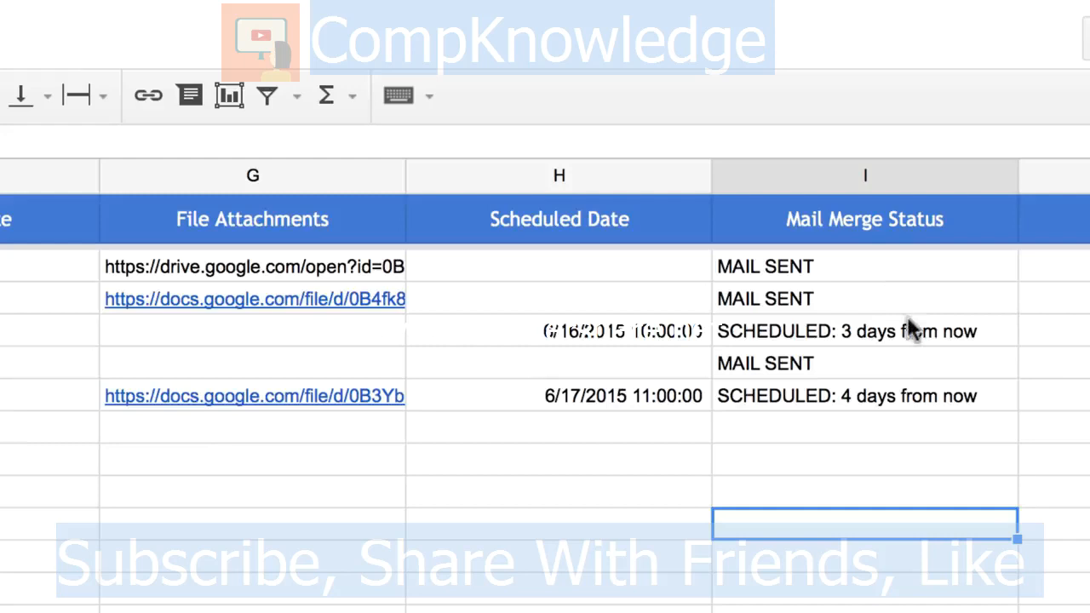
Step: Review the Scheduled Date cells starting at H4, then open a sent meeting email in Gmail
left_click(537, 334)
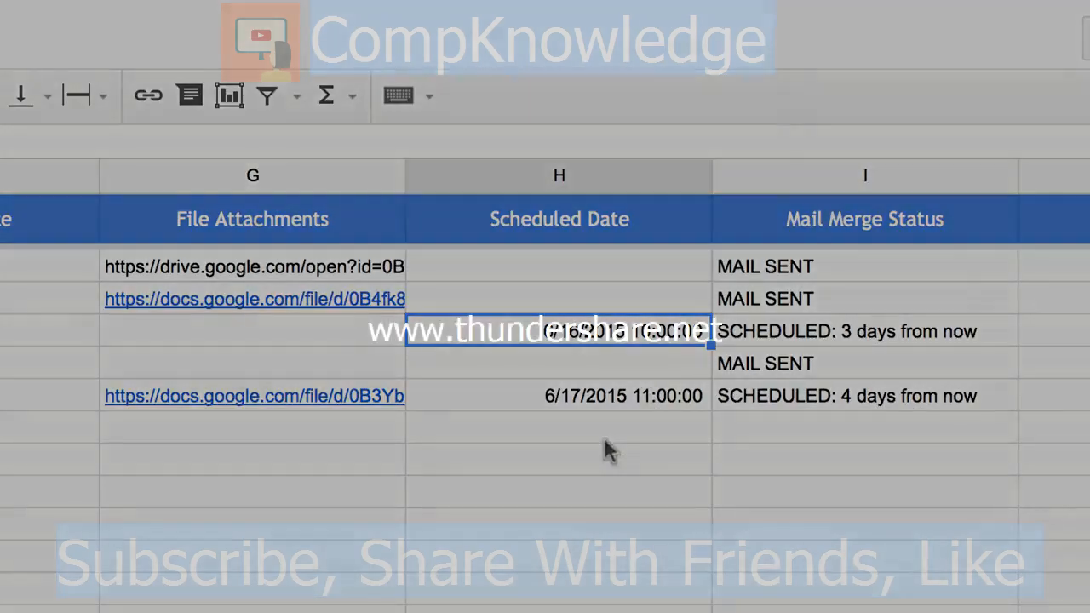
left_click(608, 449)
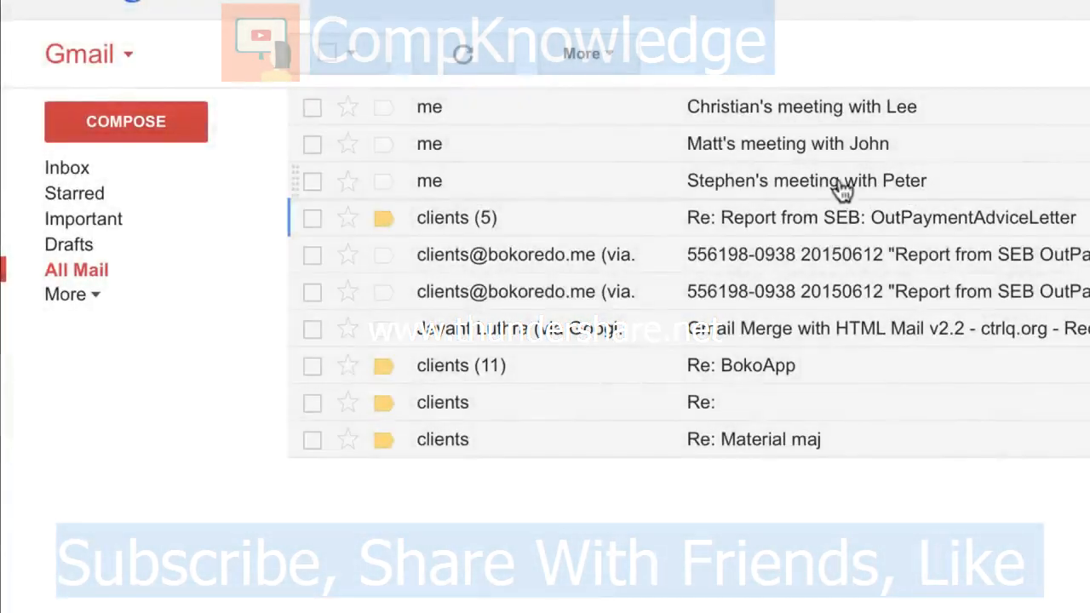
left_click(841, 190)
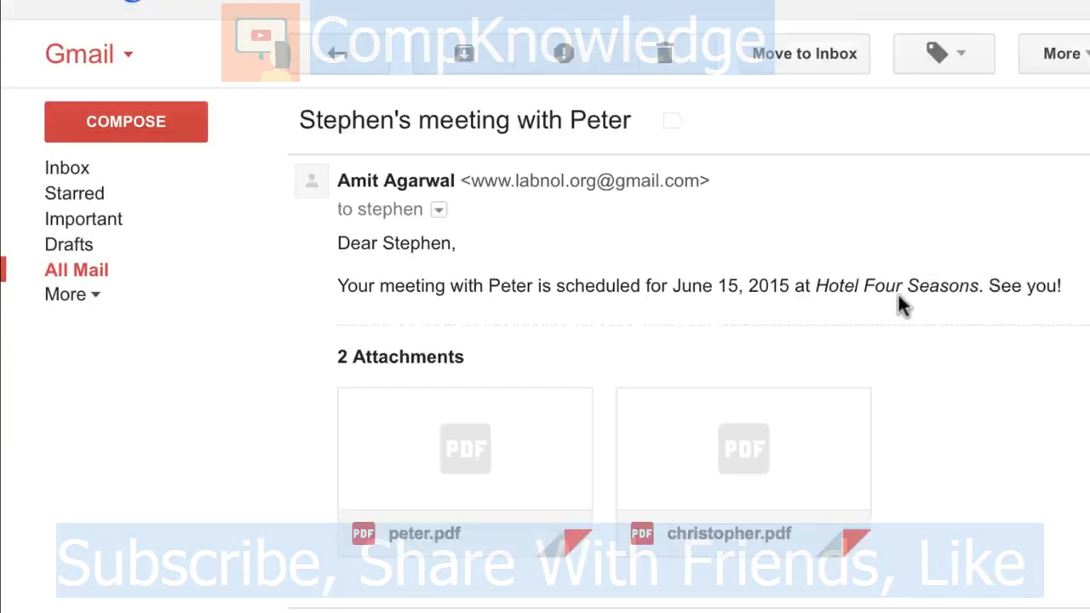